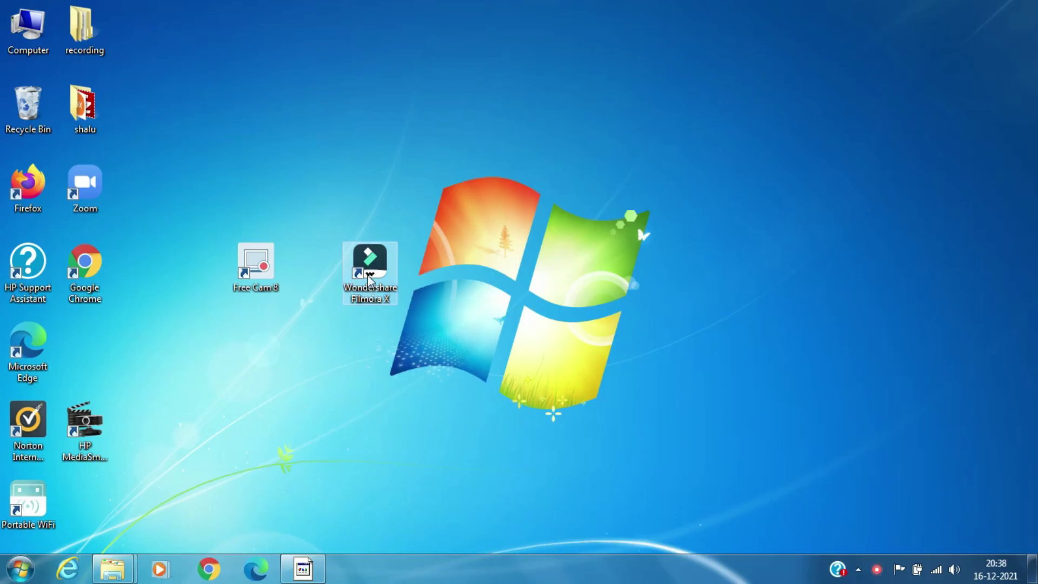
double_click(368, 271)
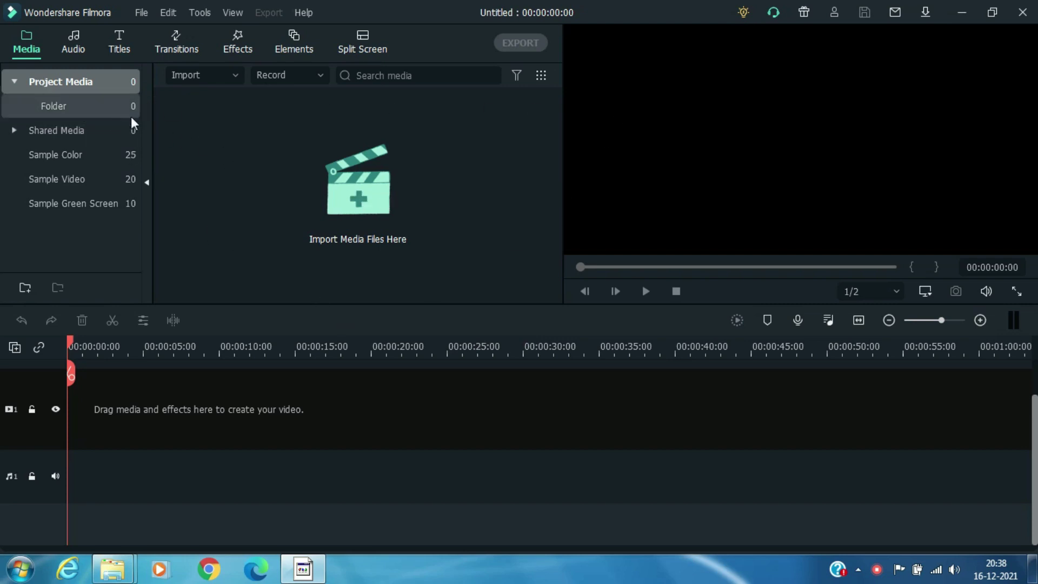
left_click(378, 206)
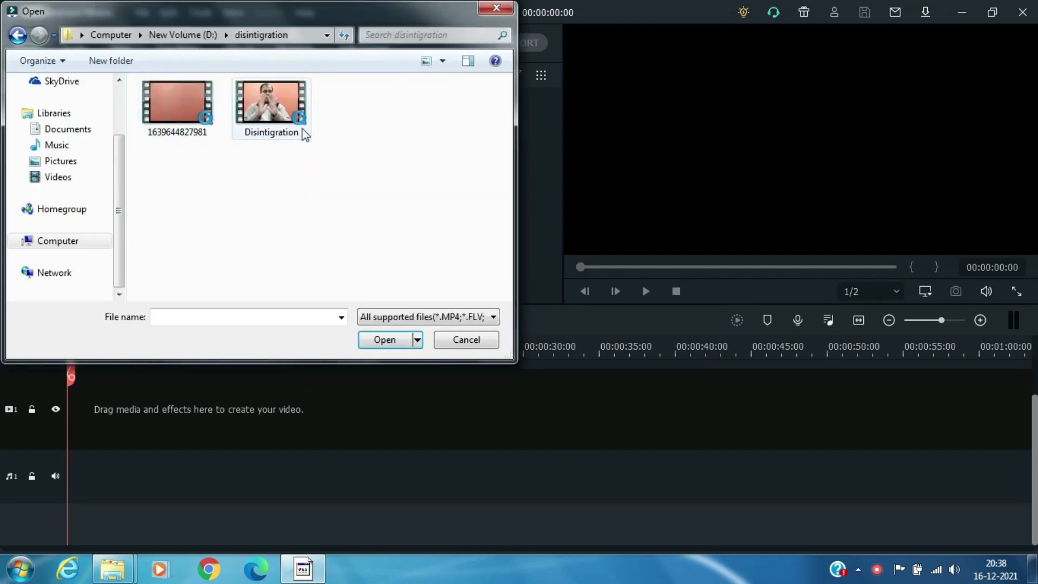
left_click_drag(378, 155, 144, 111)
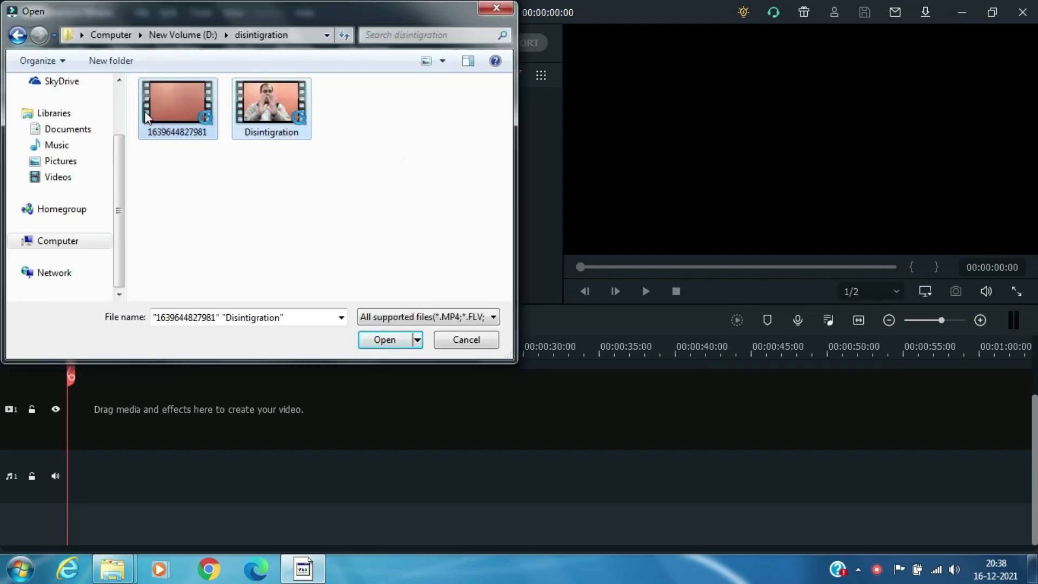
left_click(386, 341)
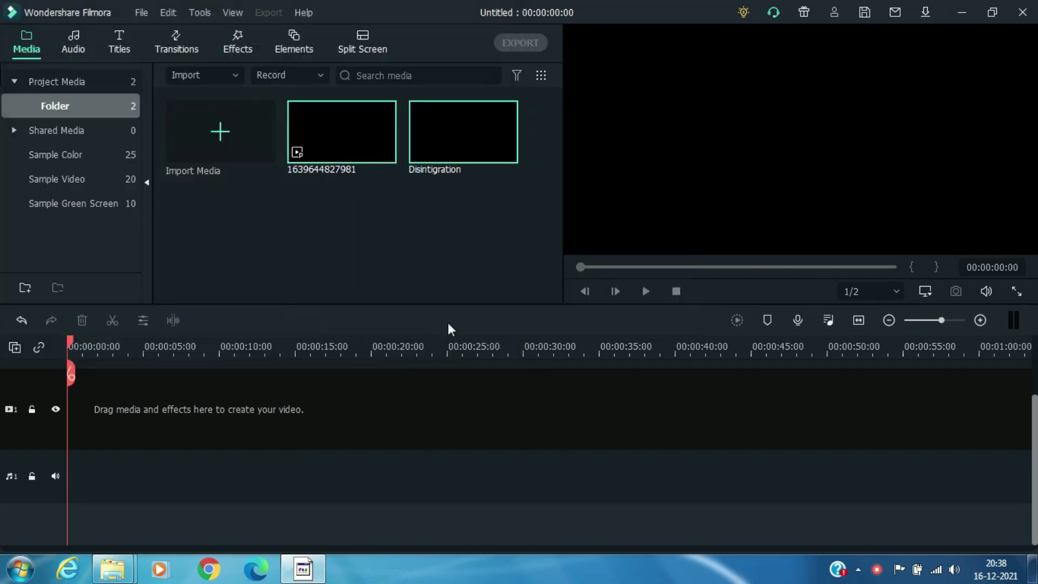
Place the Disintigration clip at the start of video track 1, matching the project settings to the media at 1920 x 1080 30fps
double_click(476, 142)
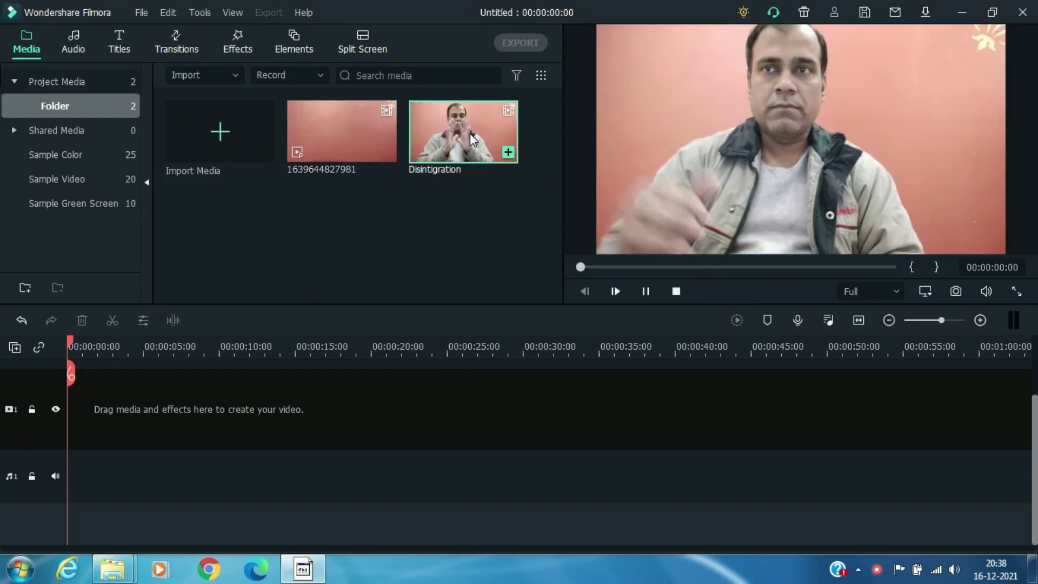
left_click_drag(476, 142, 66, 410)
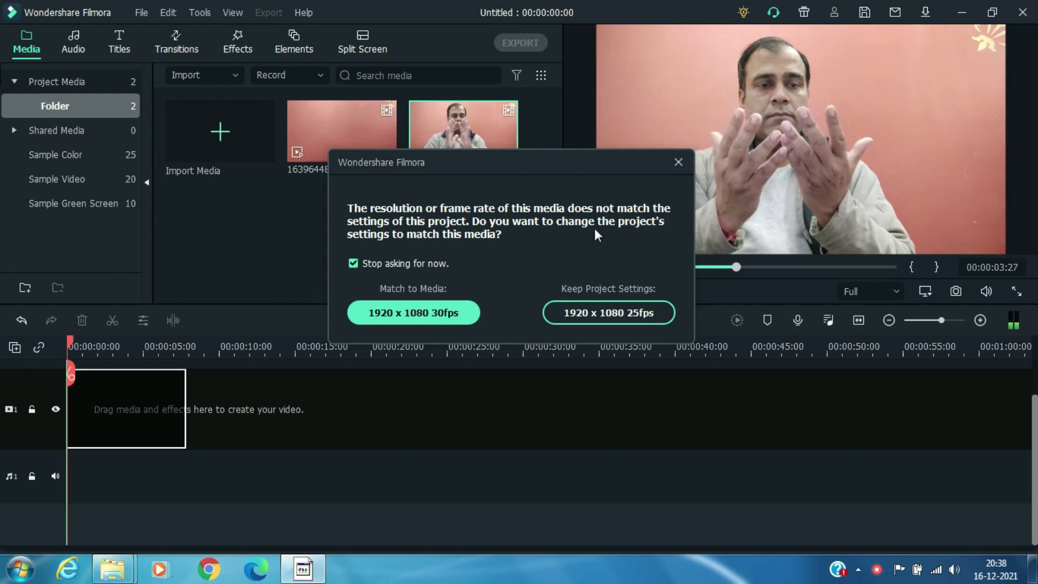
left_click(415, 315)
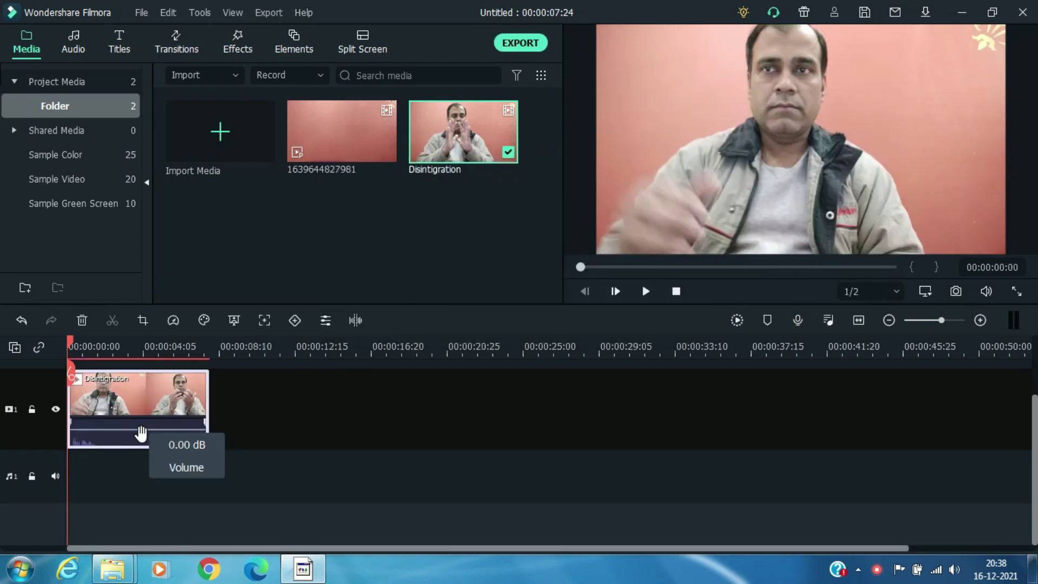
Split the Disintigration clip at 00:00:00:16, just before the hand gesture begins, and delete the opening piece
mouse_move(352, 141)
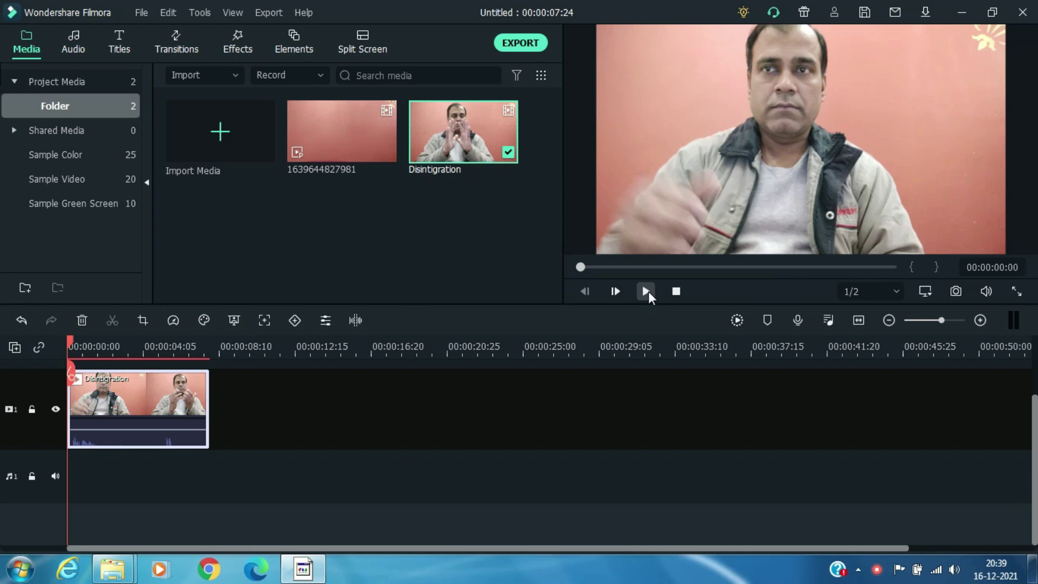
left_click(646, 290)
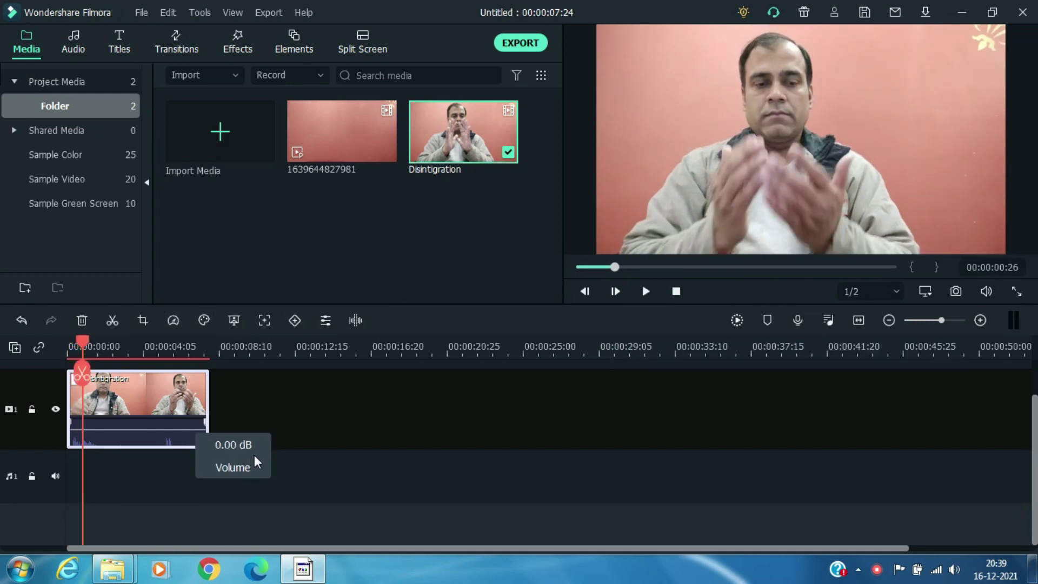
scroll(264, 447, "up", 2)
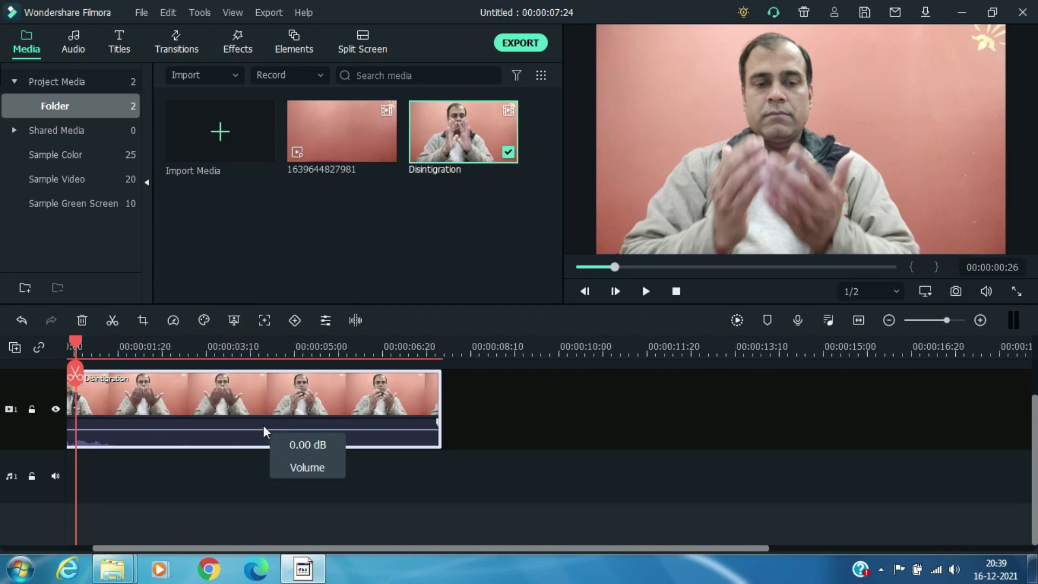
scroll(391, 422, "up", 2)
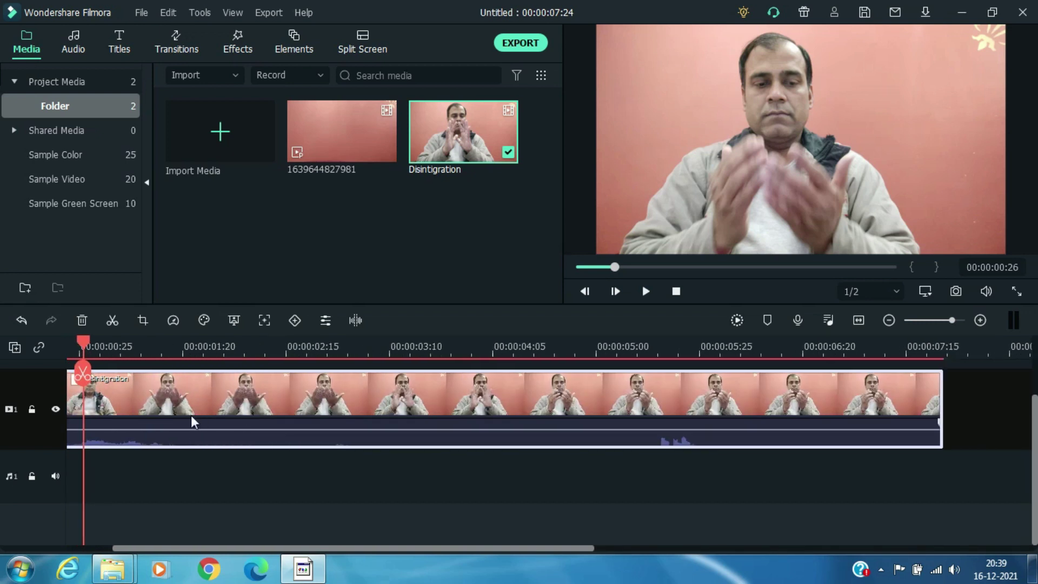
left_click(676, 291)
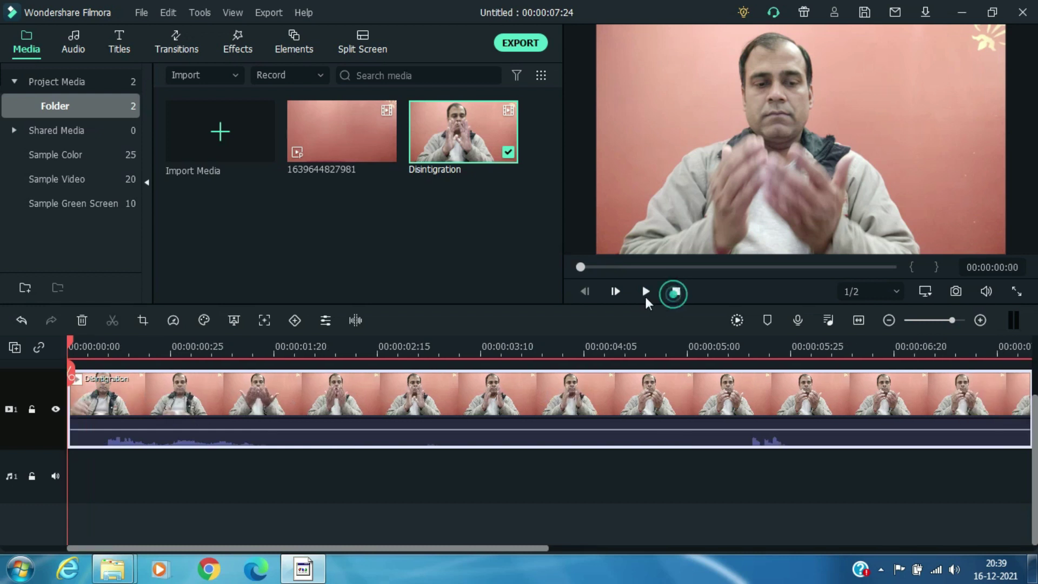
left_click(644, 293)
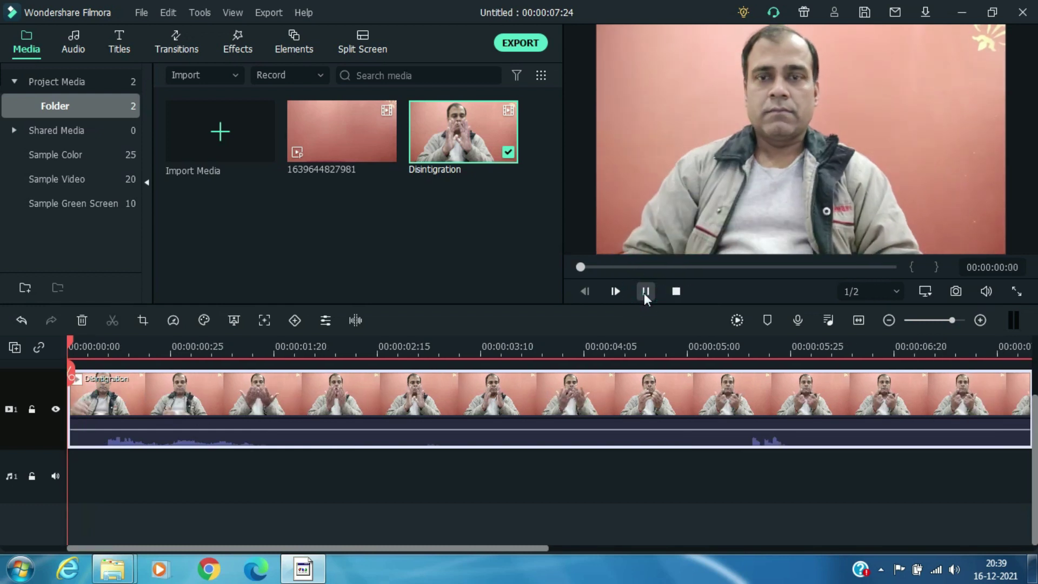
key("space")
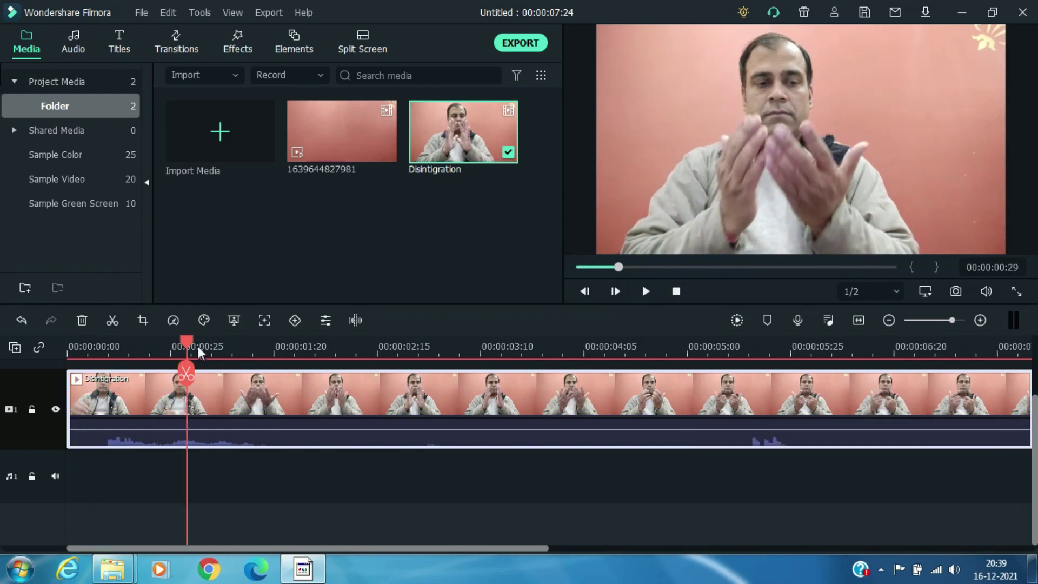
left_click_drag(184, 346, 132, 353)
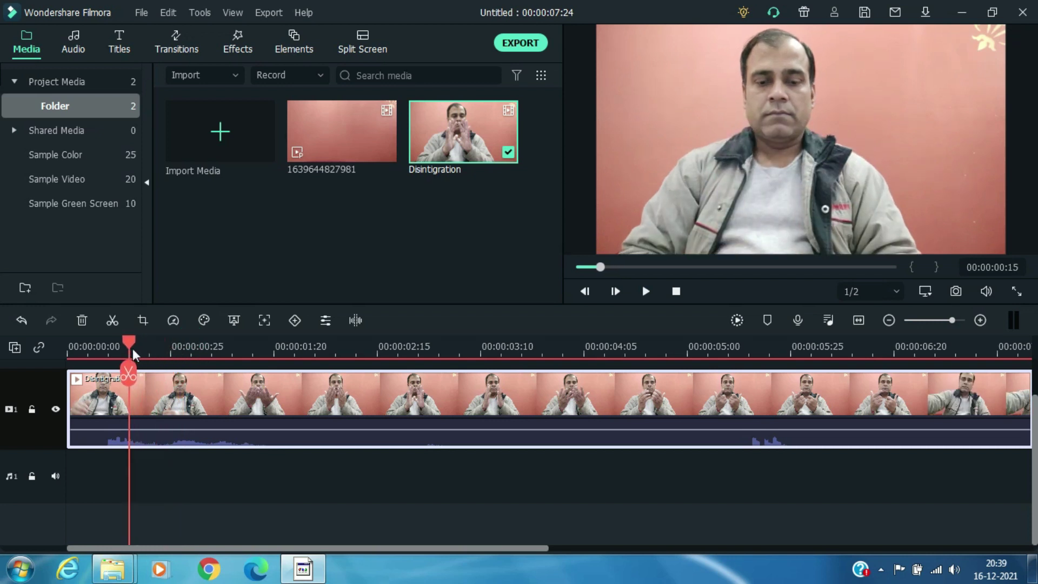
left_click(135, 351)
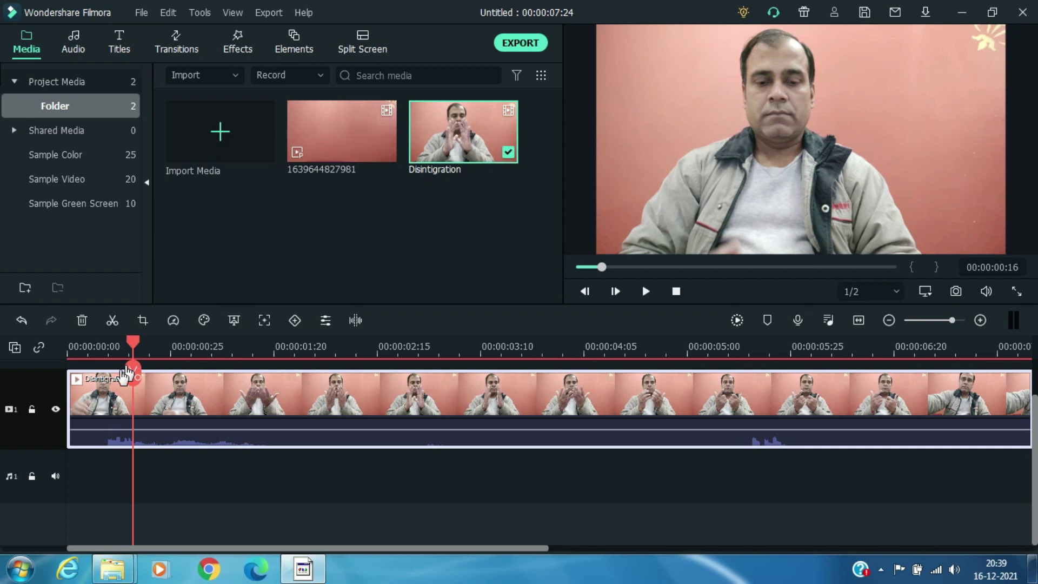
left_click(111, 320)
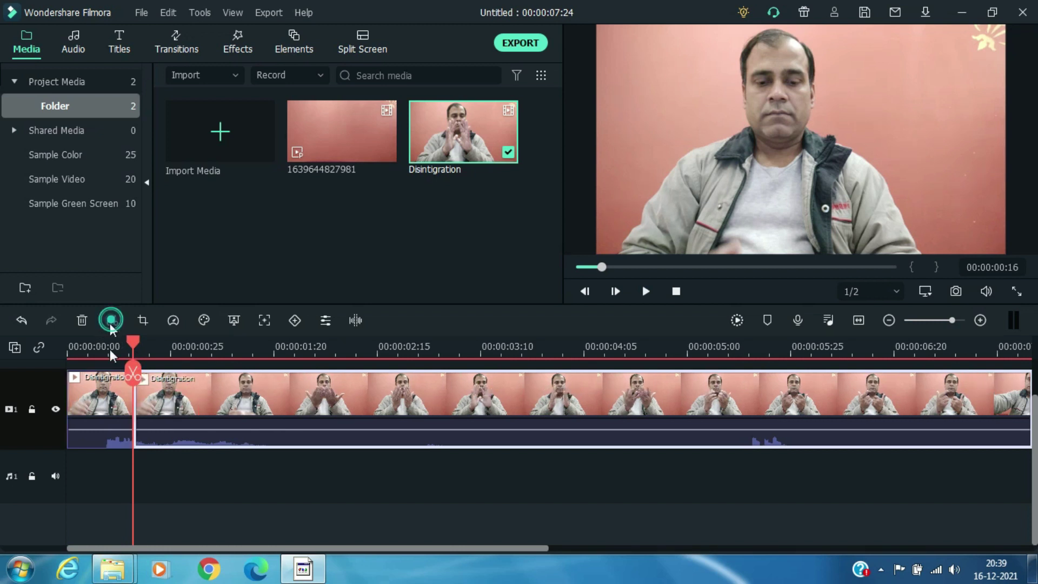
left_click(102, 413)
key("Delete")
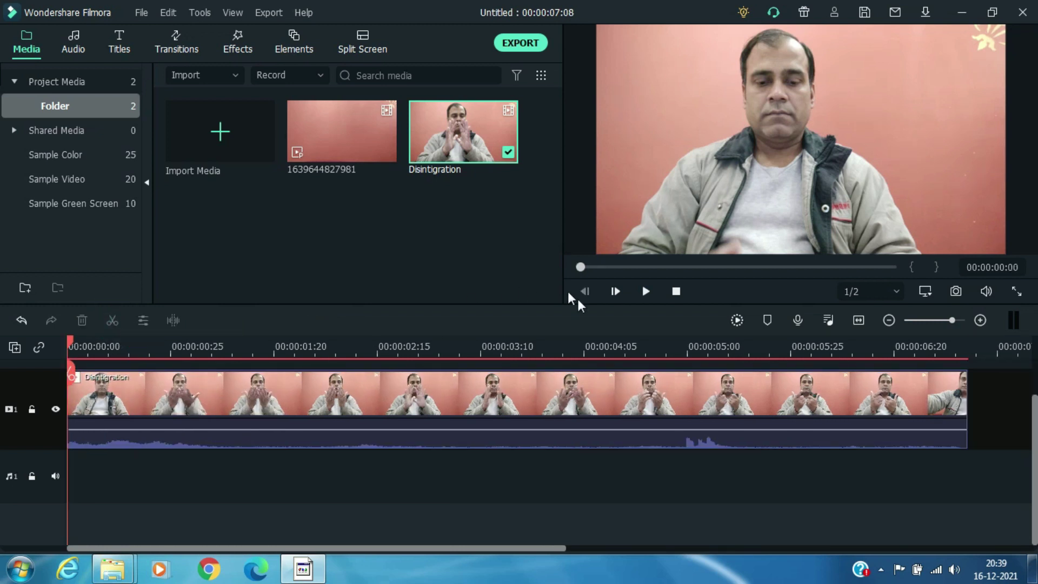
Play the clip through to 00:00:05:01, split it there and delete the remaining end piece
left_click(645, 291)
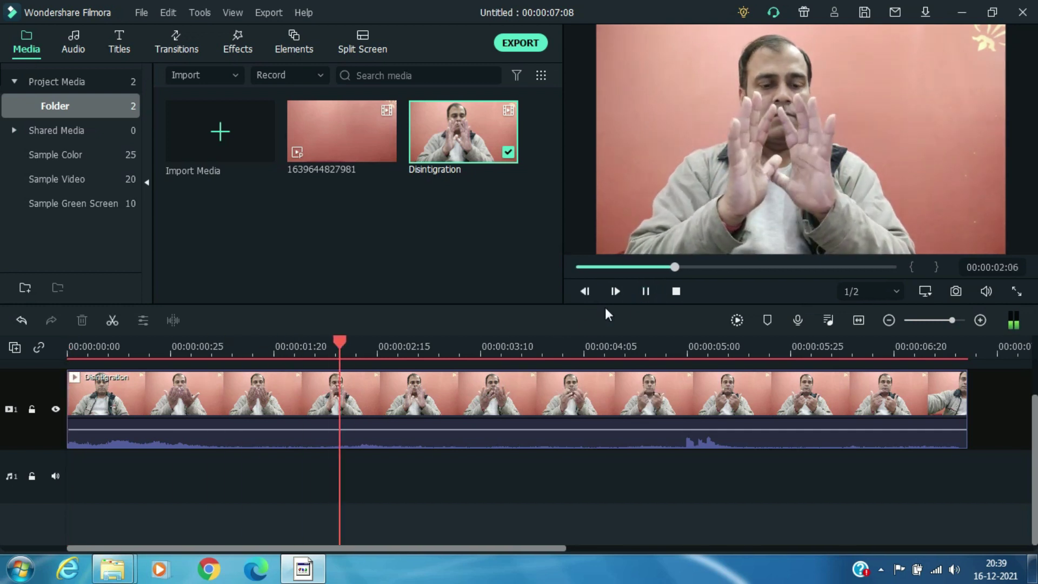
left_click(645, 291)
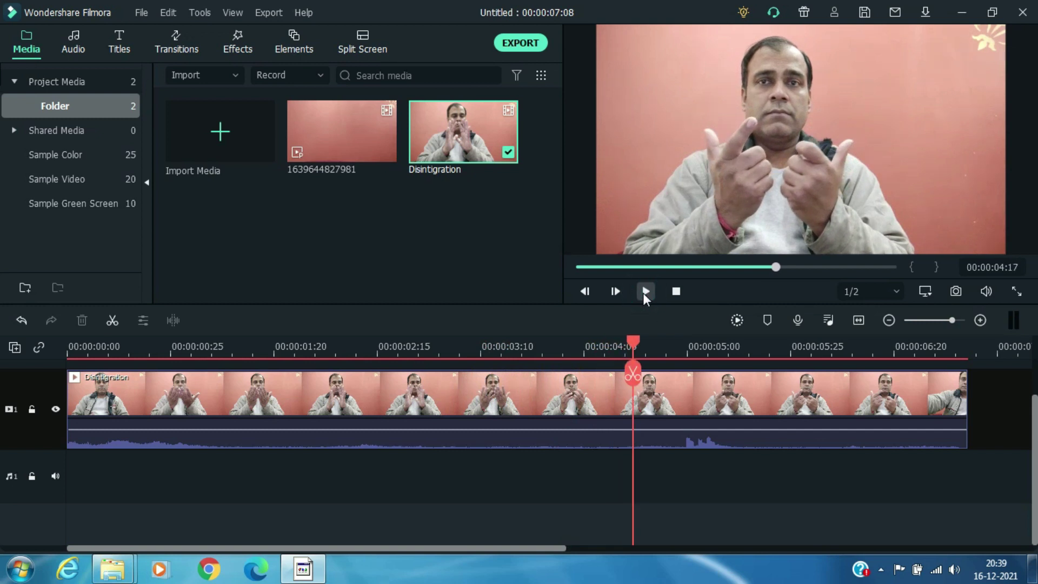
left_click(645, 292)
left_click(645, 291)
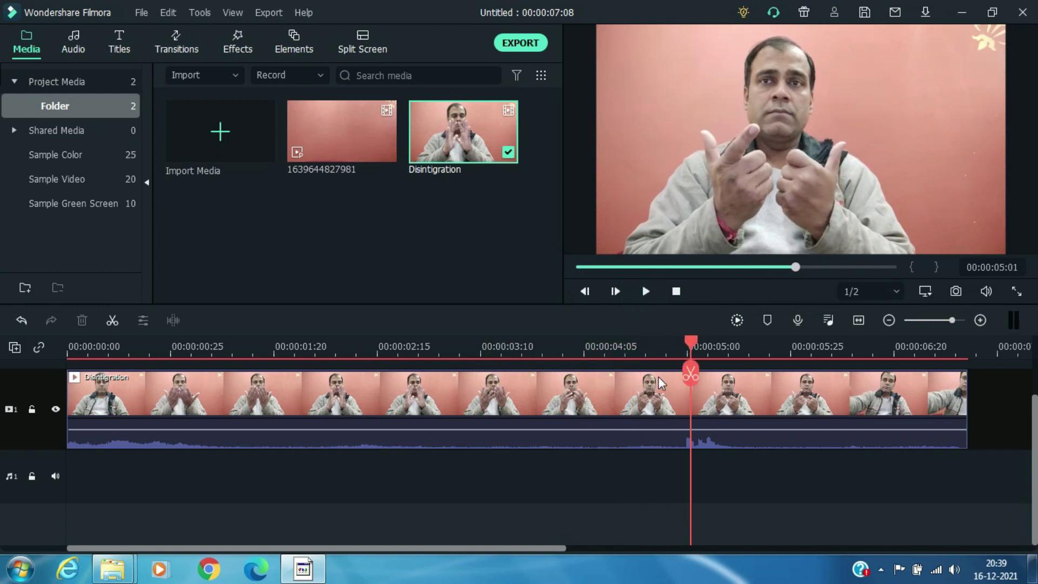
left_click(112, 320)
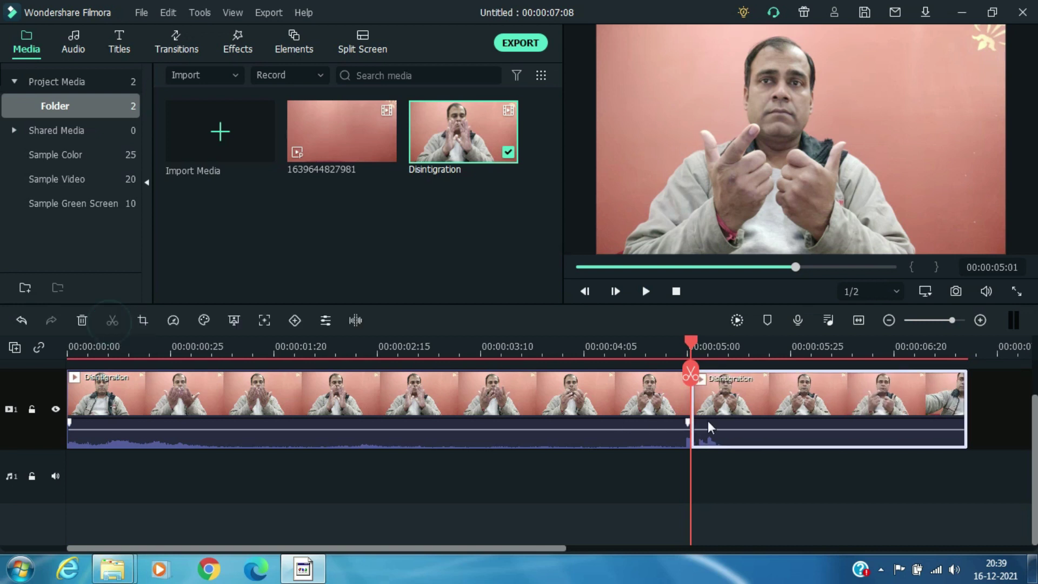
key("Delete")
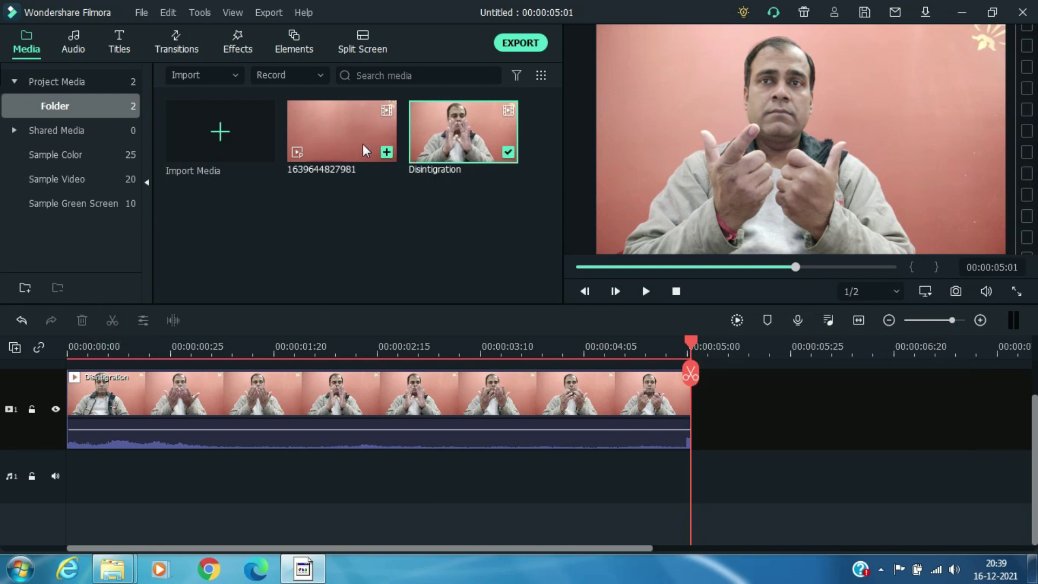
left_click(360, 147)
double_click(320, 129)
left_click_drag(320, 129, 689, 410)
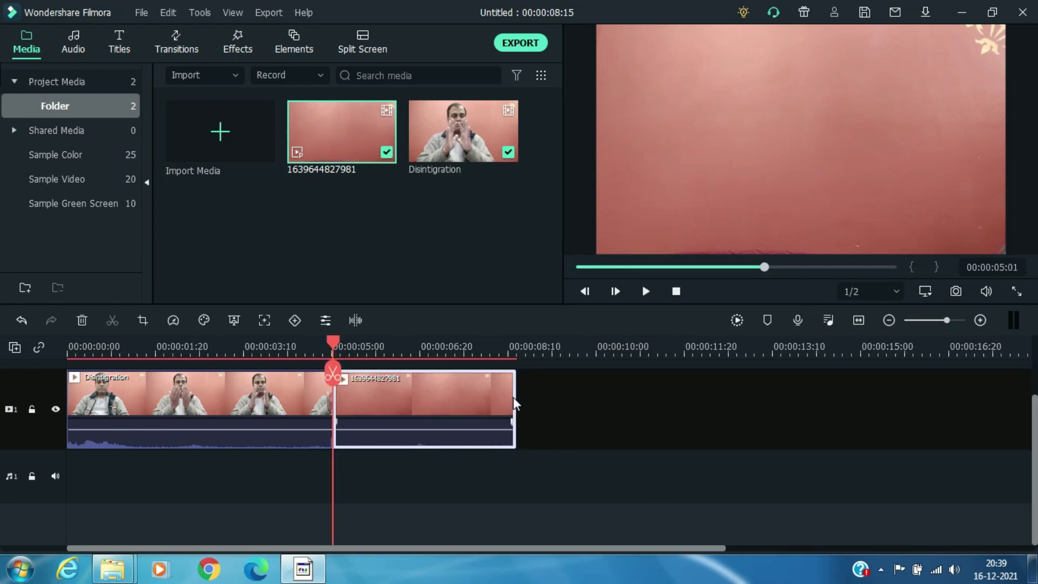
left_click_drag(514, 397, 462, 396)
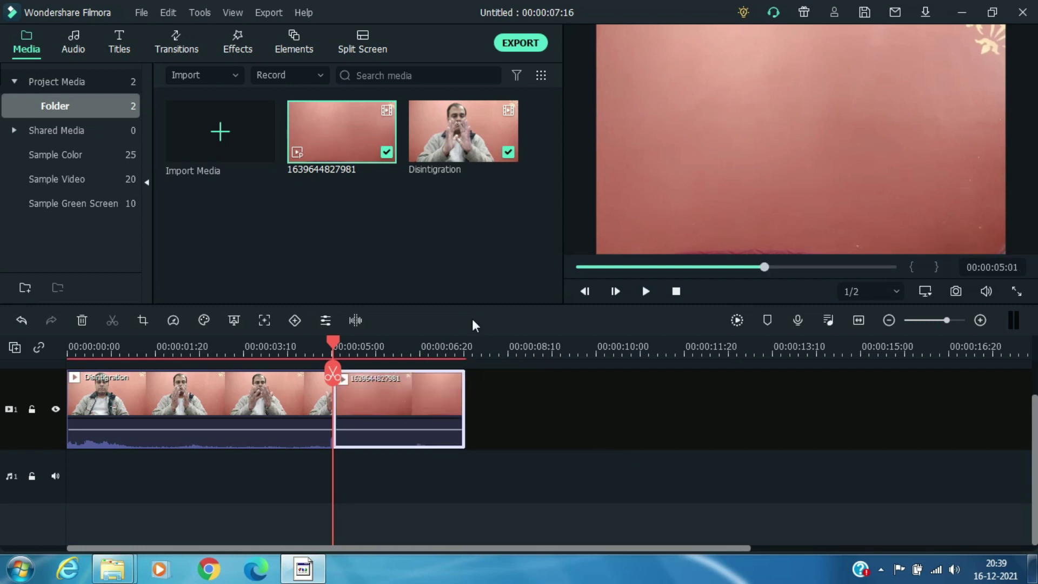
Save the project as disintigration in the disintigration folder
key("ctrl+s")
left_click(184, 285)
type("disintigra")
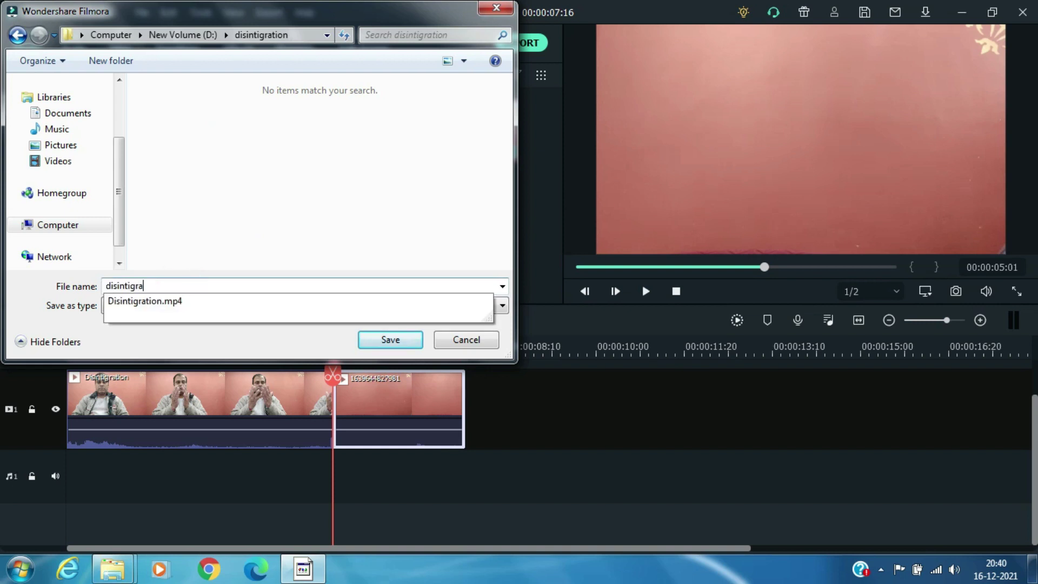
type("tion")
key("Return")
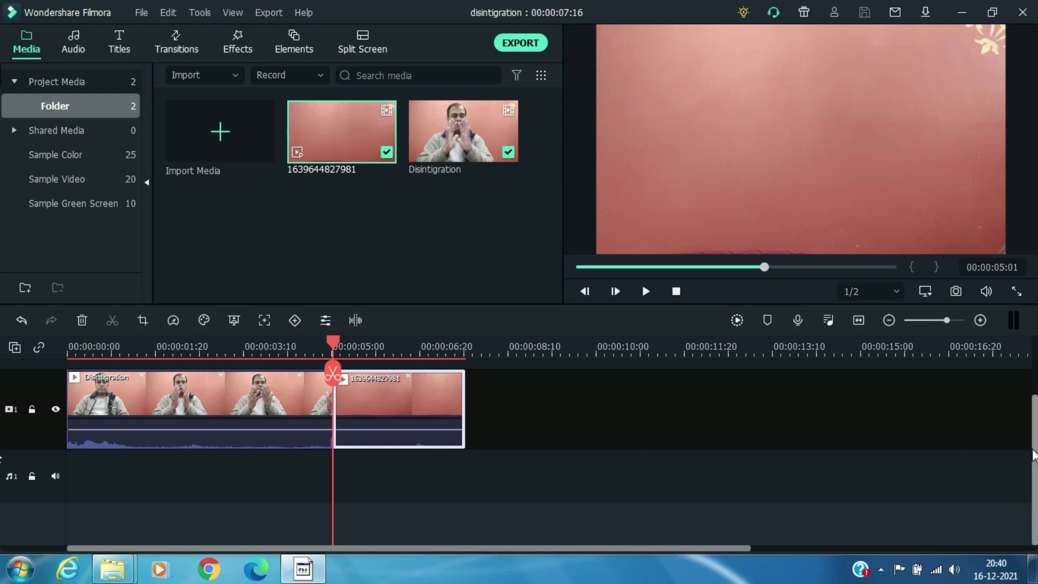
Search the transitions for "erase" and apply the Erase transition to the end of the Disintigration clip
scroll(1033, 455, "up", 2)
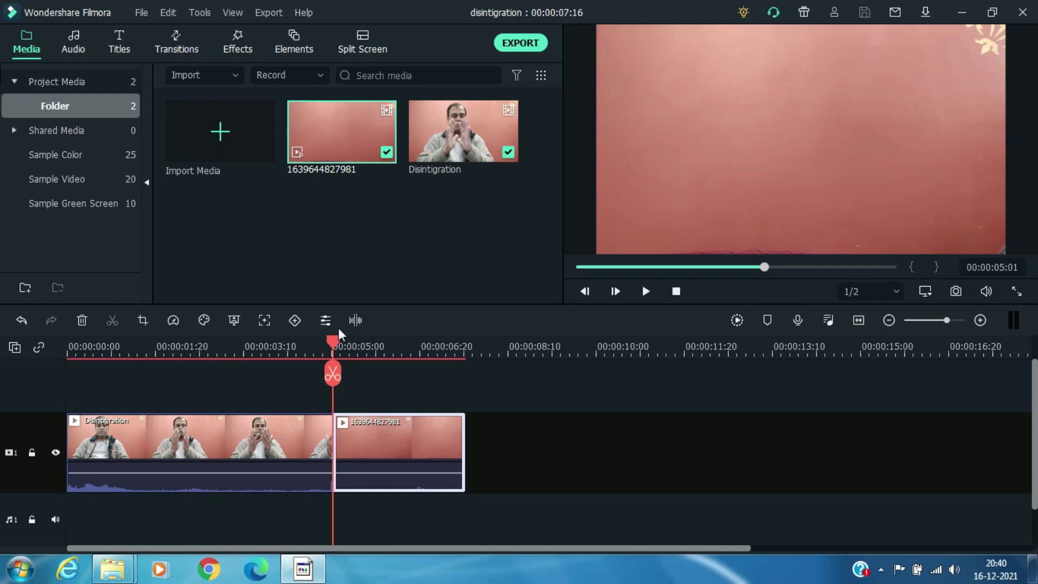
left_click_drag(332, 338, 343, 358)
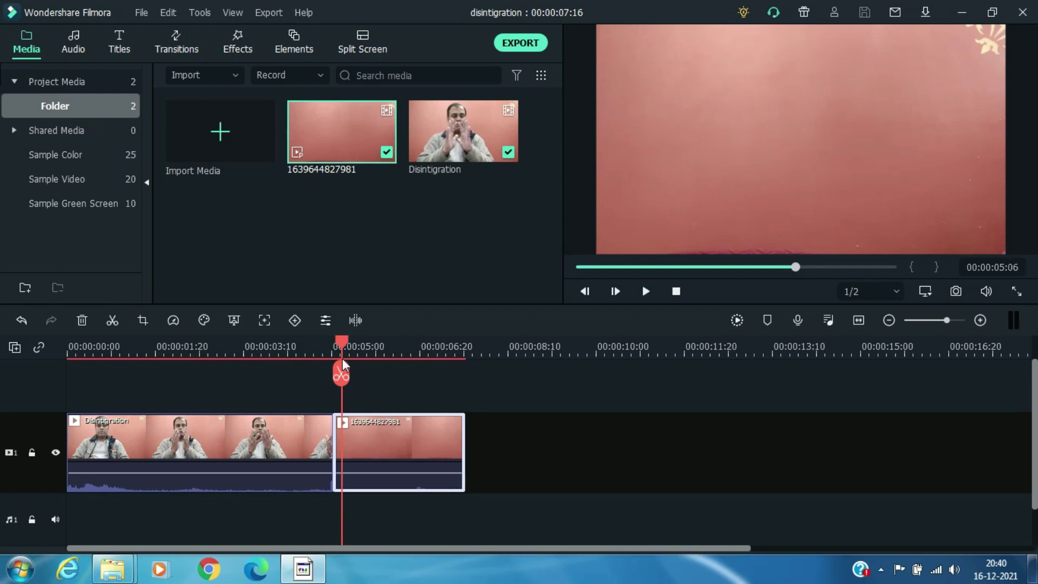
left_click(178, 45)
left_click(229, 79)
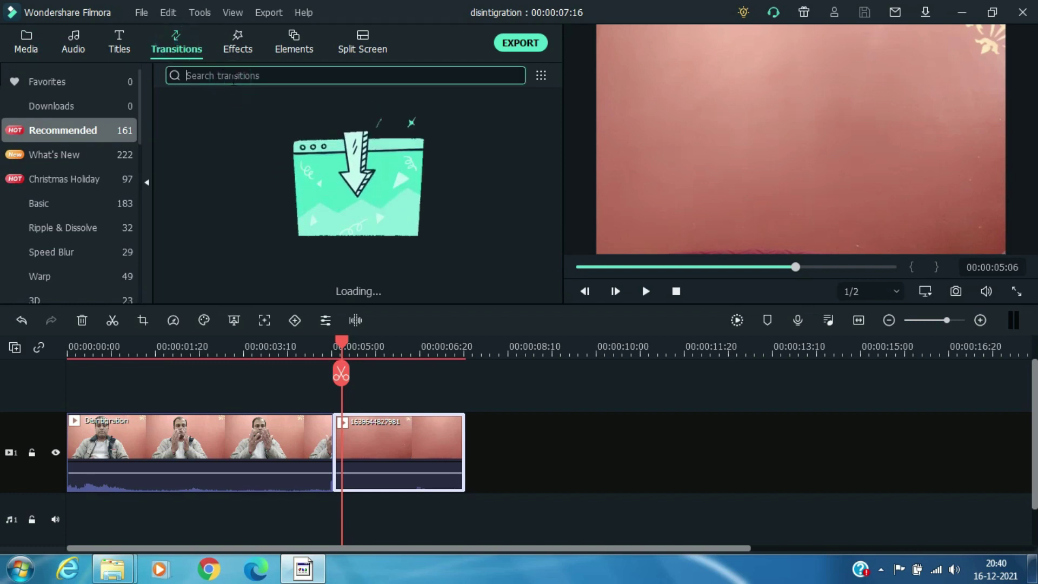
type("erase")
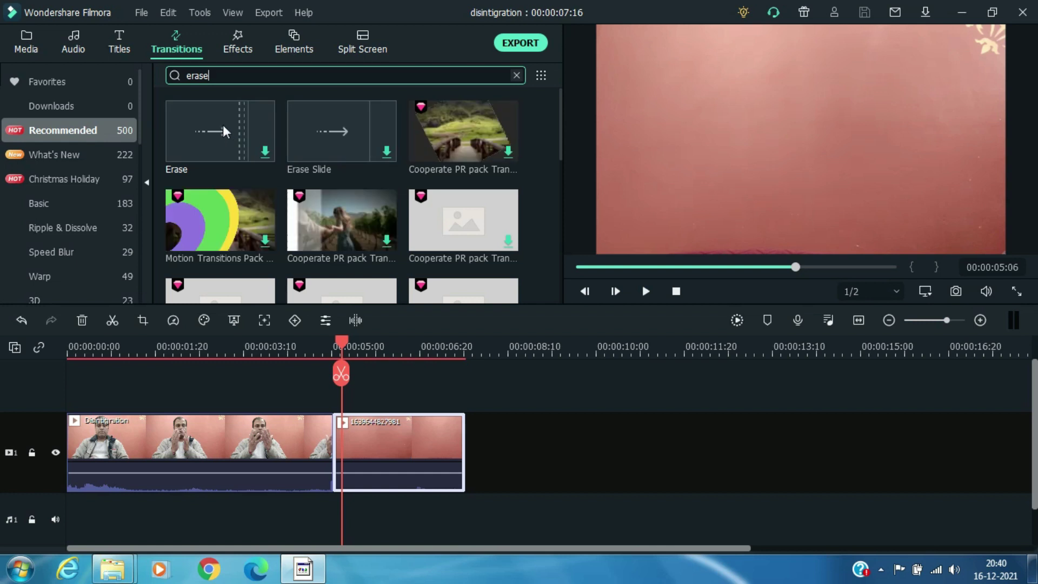
mouse_move(211, 122)
left_mouse_down()
mouse_move(229, 325)
mouse_move(265, 429)
left_mouse_up()
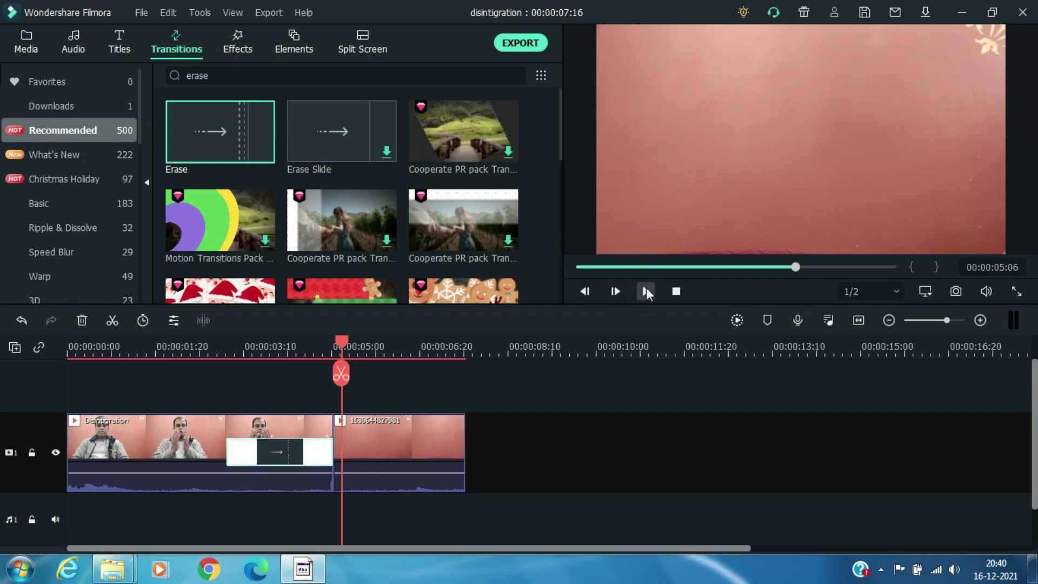
Play back the Erase transition from the start and turn the audio volume of both timeline clips all the way down
left_click(677, 291)
left_click(645, 293)
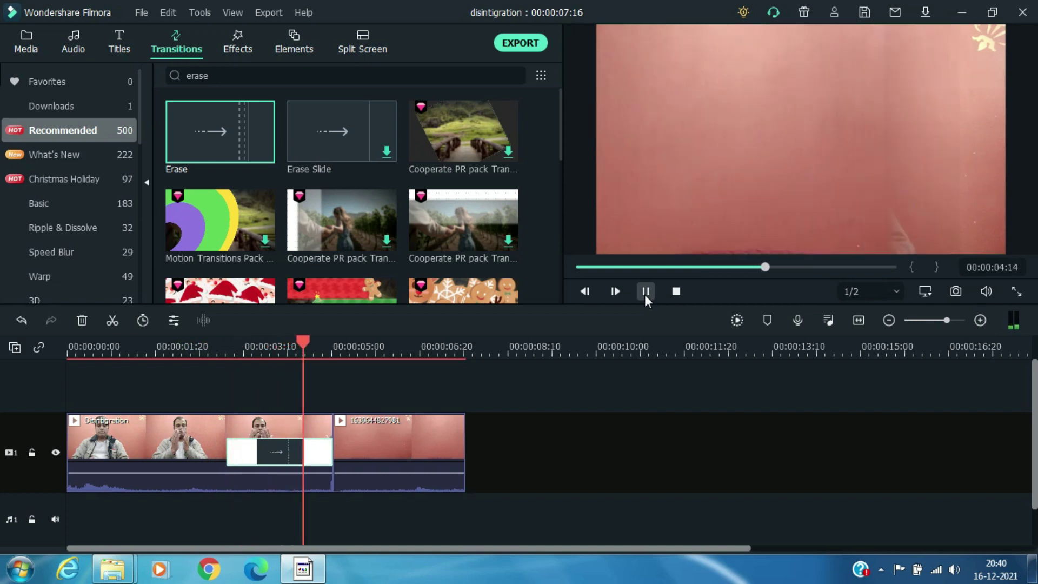
left_click(676, 291)
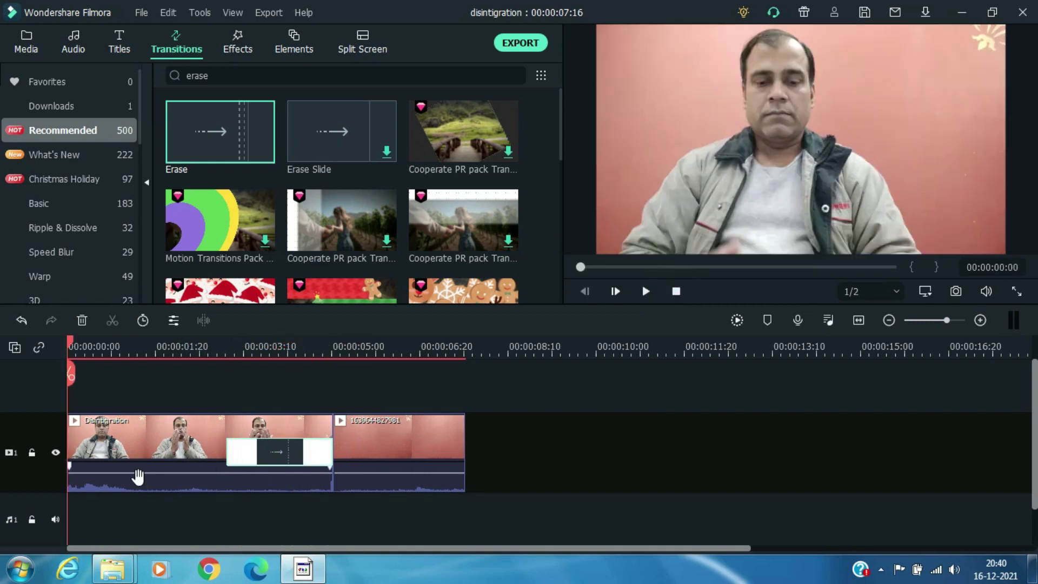
left_click_drag(415, 475, 406, 493)
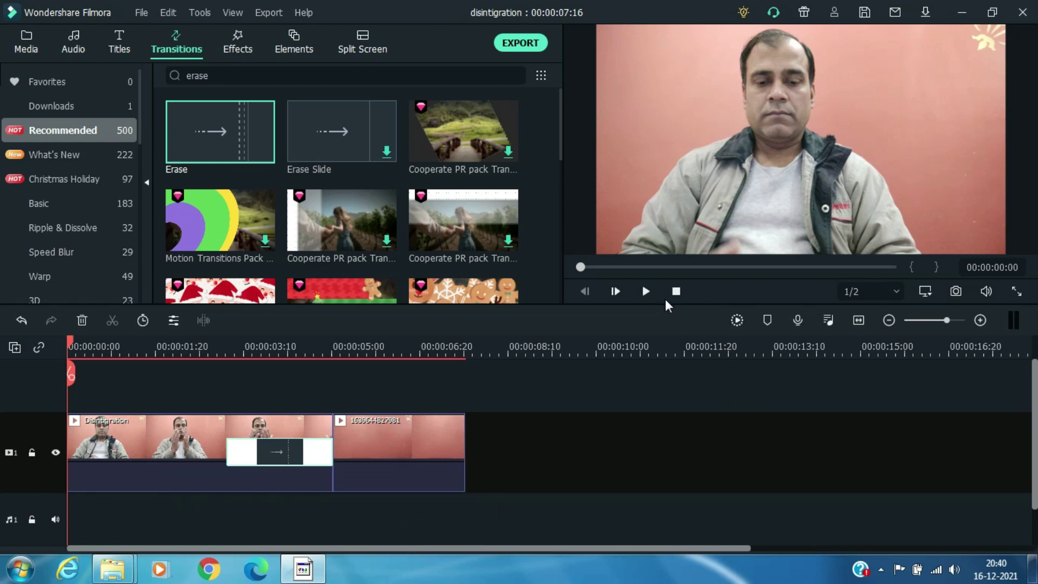
Save the project, then switch to Chrome and search Google for "disintigration green screen video"
key("ctrl+s")
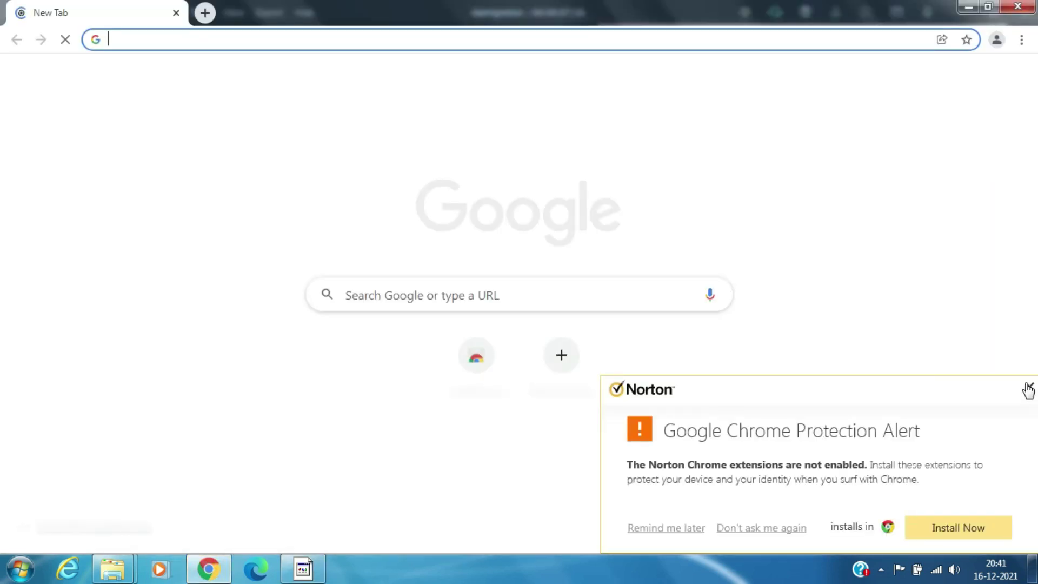
left_click(1029, 388)
left_click(438, 290)
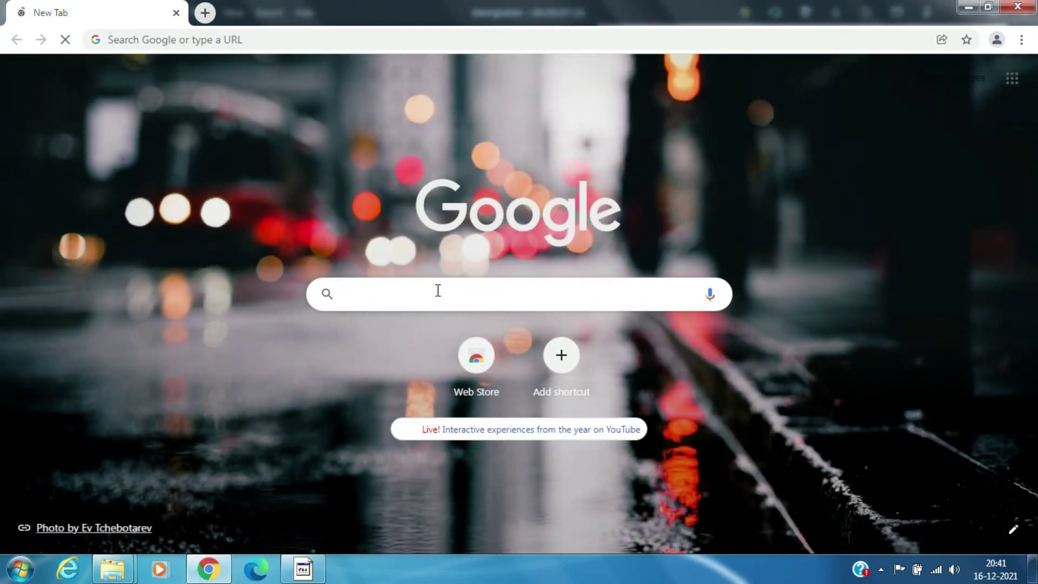
type("disin")
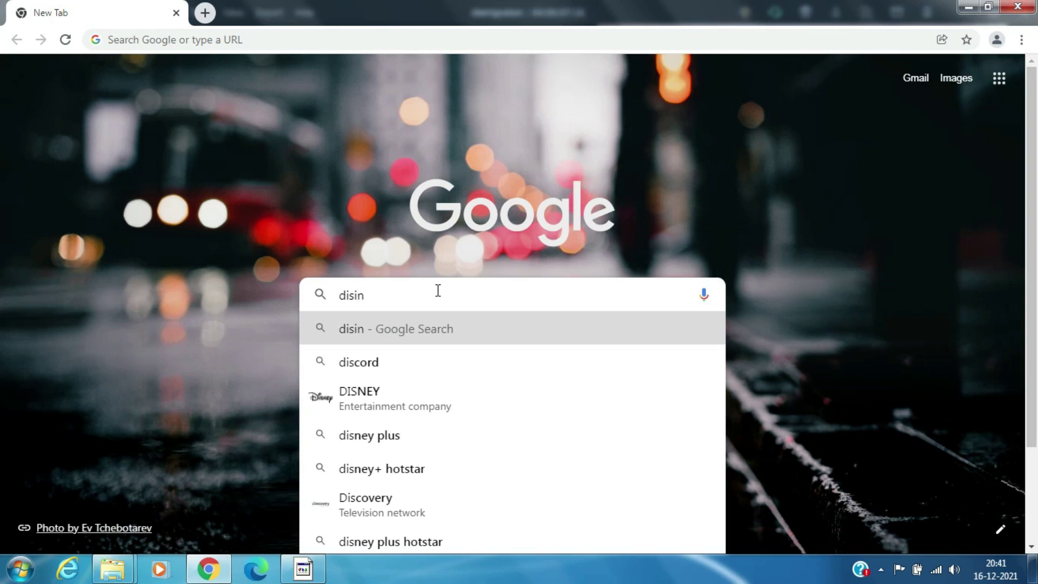
type("tigra")
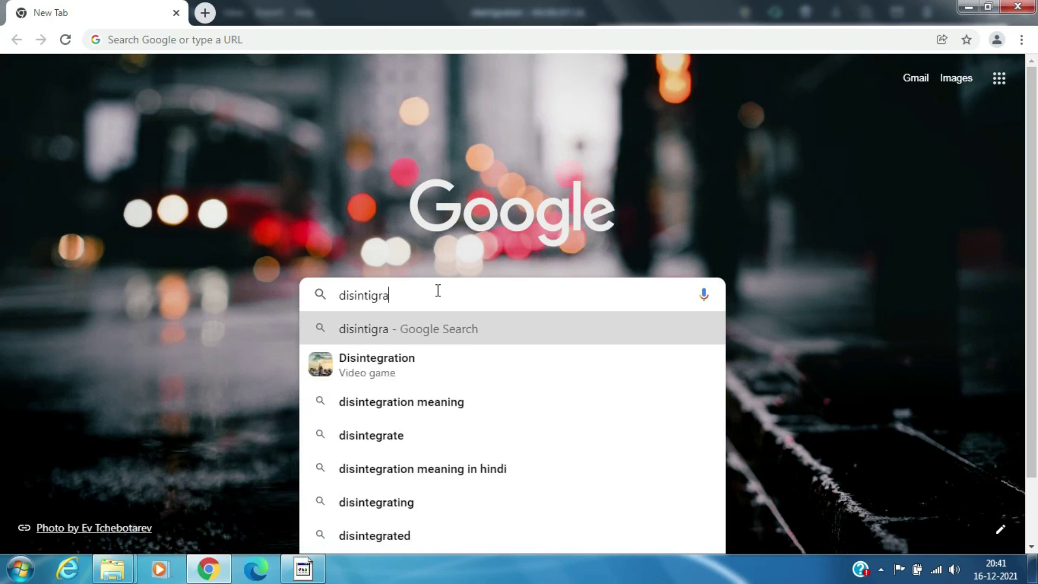
type("tion ")
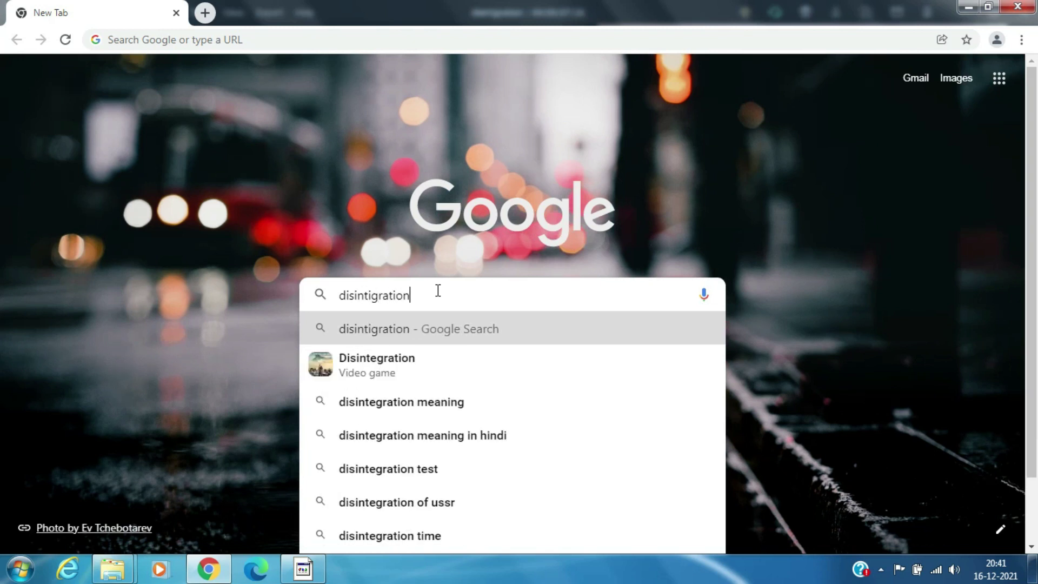
type("gr")
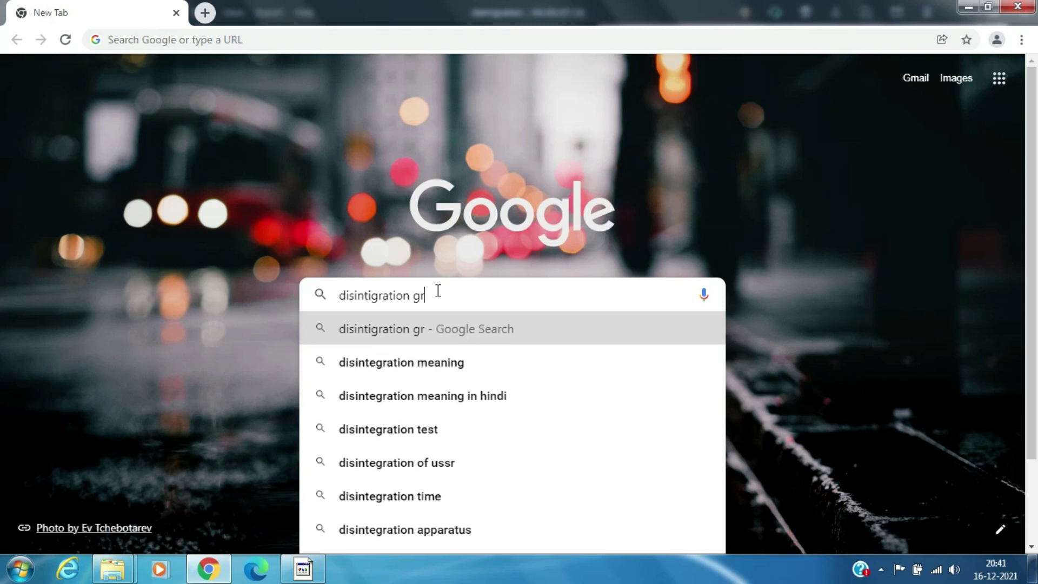
type("een screen video")
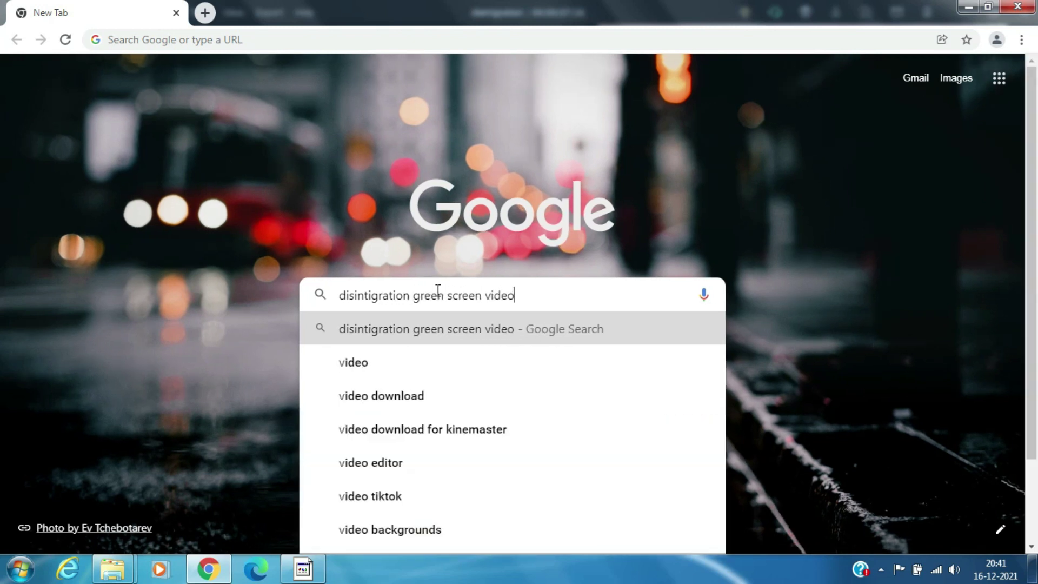
key("Return")
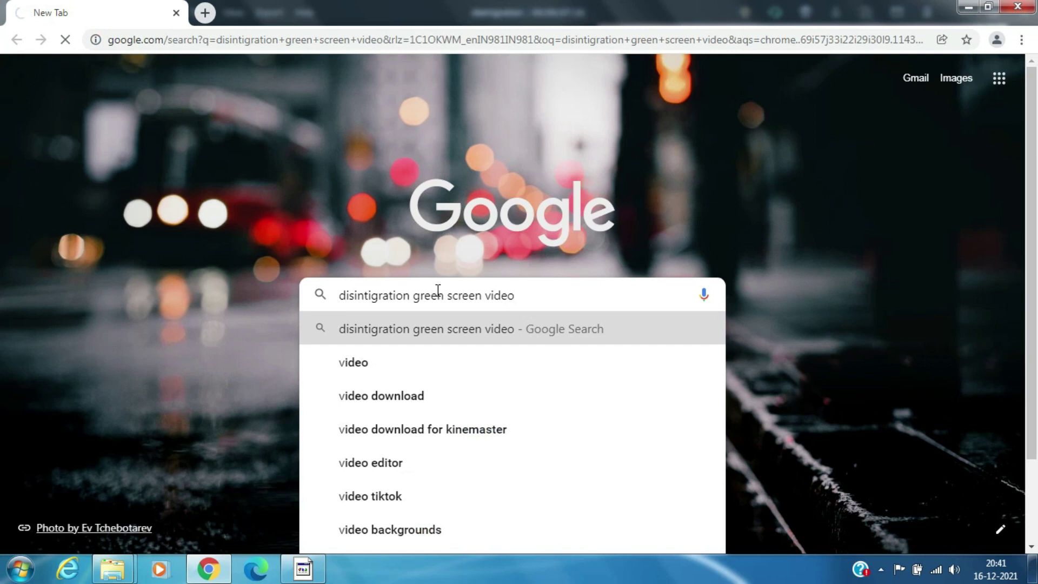
Look through the search results and open the hdjum.com result "disintegration effect green screen 3GP Mp4 HD Download"
scroll(530, 266, "down", 1)
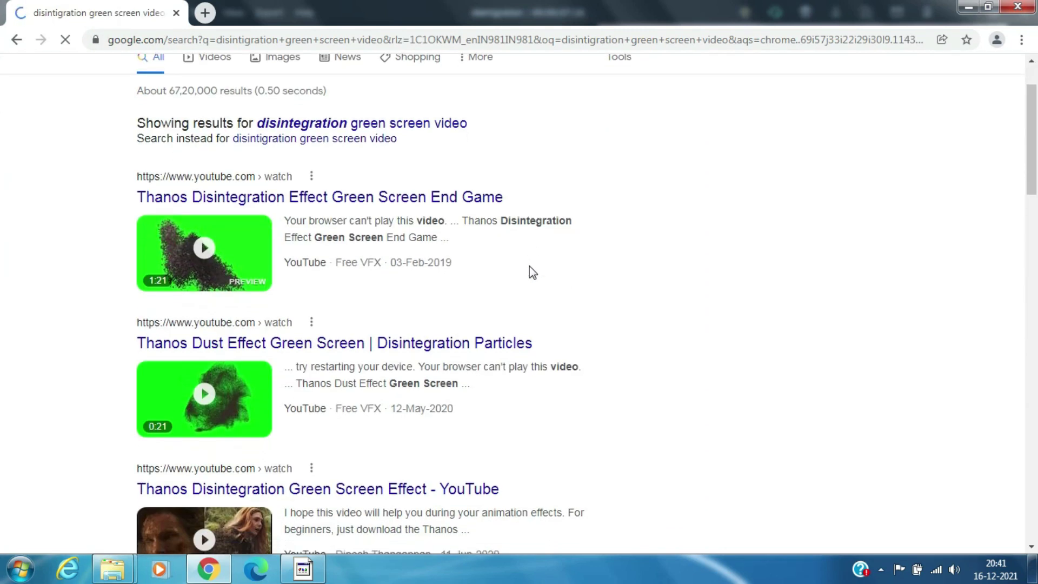
scroll(532, 270, "down", 1)
scroll(2, 290, "down", 2)
scroll(2, 226, "up", 1)
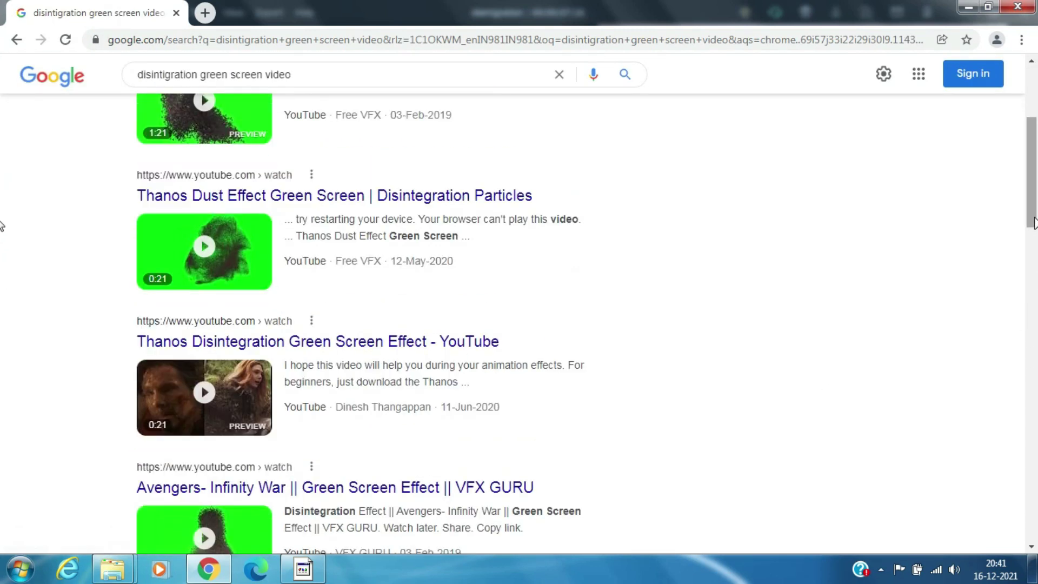
left_click_drag(1034, 222, 1033, 302)
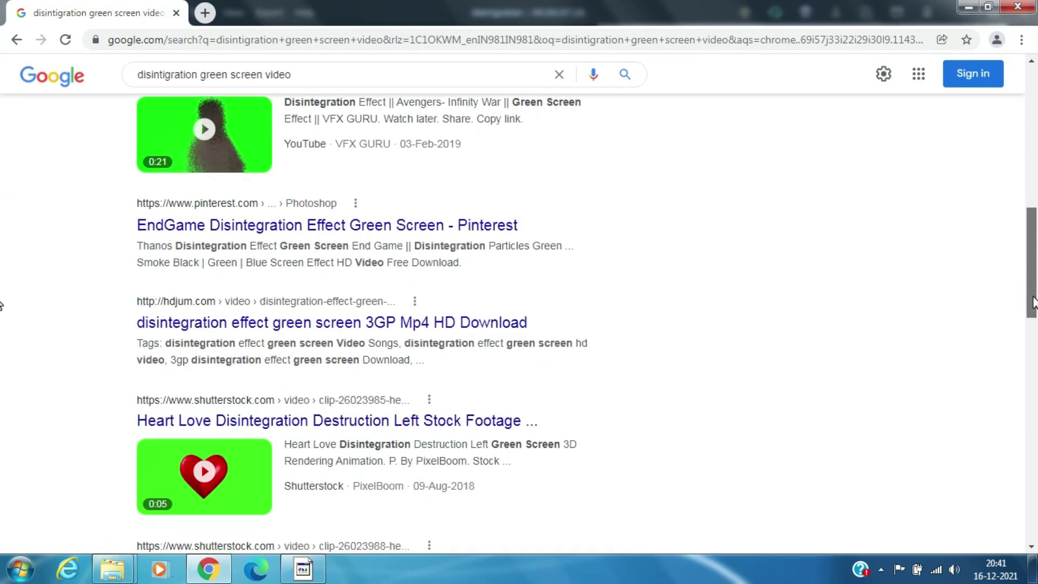
left_click(358, 322)
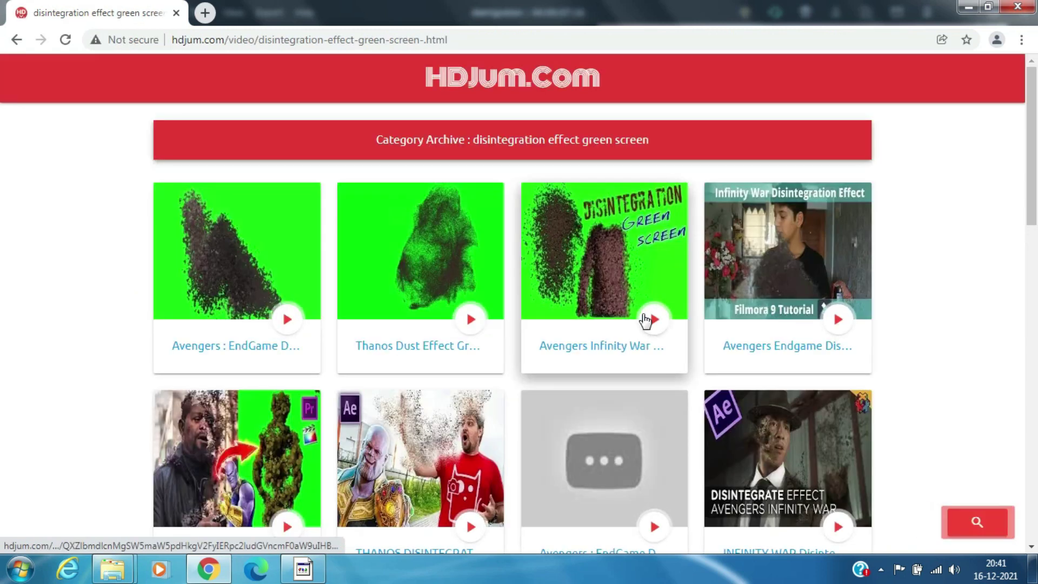
Go back to the search results, highlight the hdjum.com entry and reopen it
left_click(16, 39)
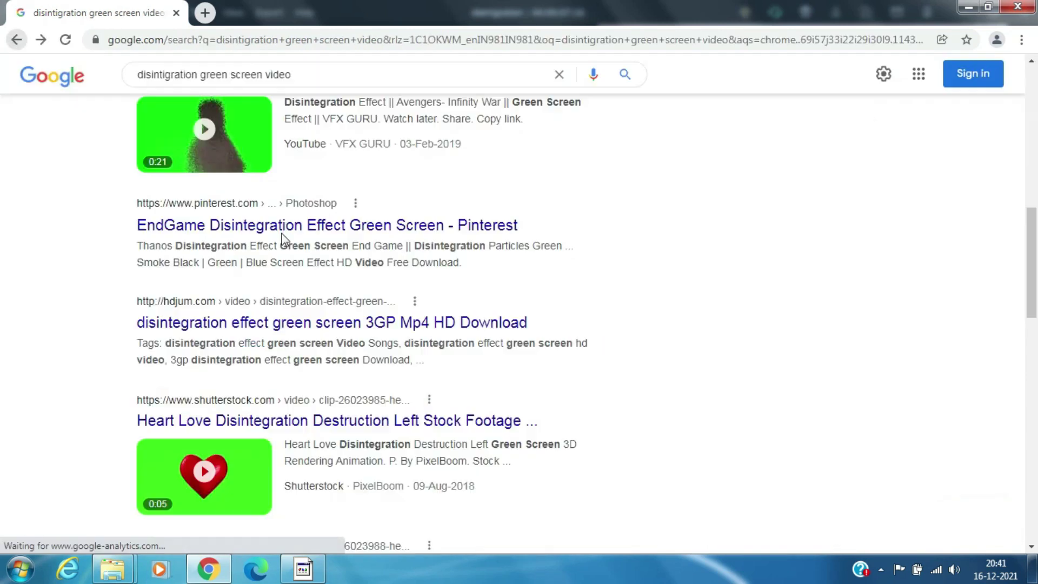
triple_click(128, 302)
triple_click(406, 305)
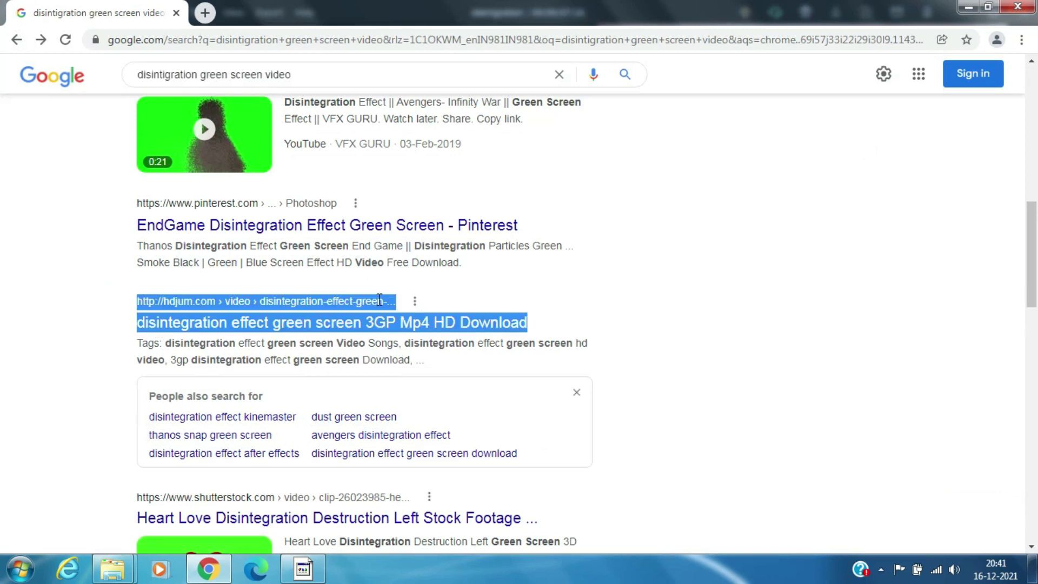
left_click(379, 300)
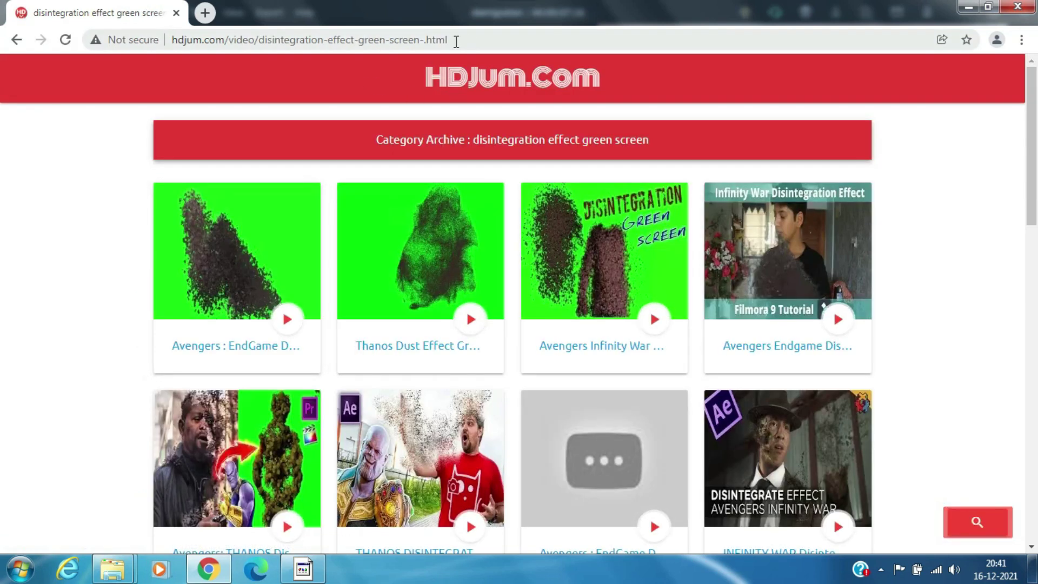
Copy the address of the hdjum.com disintegration effect page into a new Notepad document
left_click(468, 41)
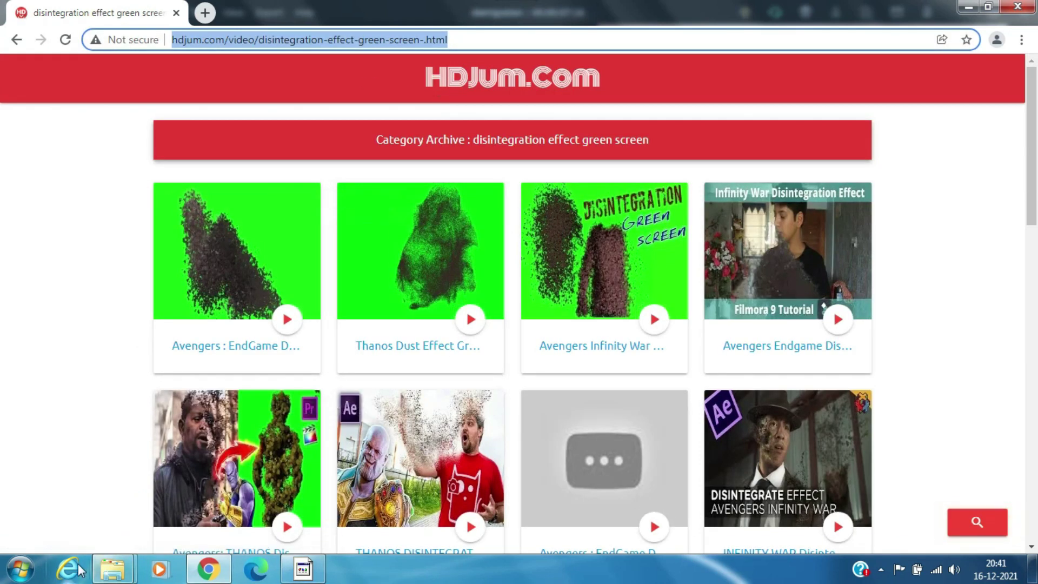
type("http://hdjum.com/video/disintegration-effect-green-screen-.html")
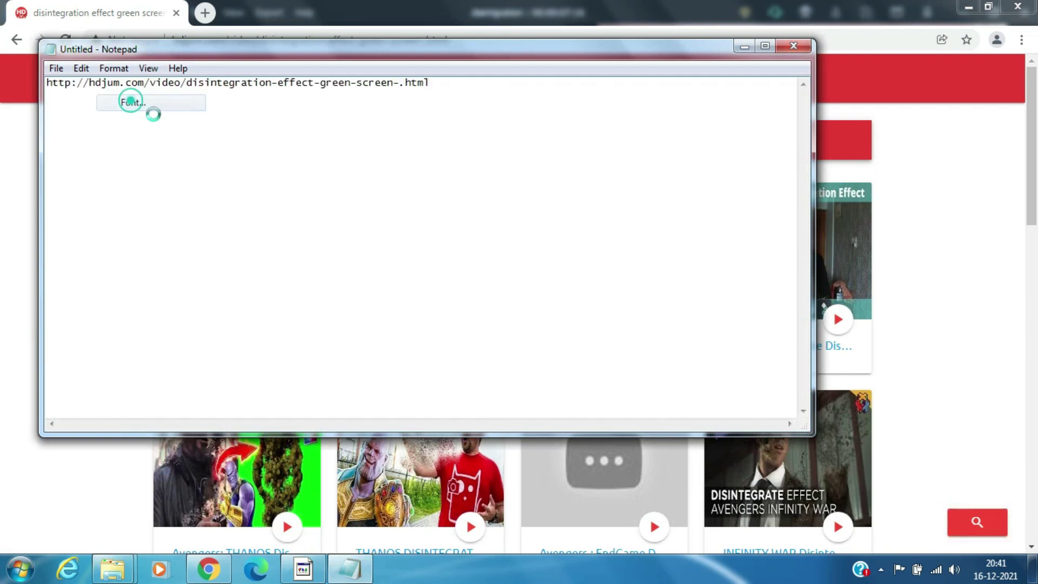
Set the Notepad font size to 48 for the copied address
key("alt+o")
key("f")
left_click(337, 268)
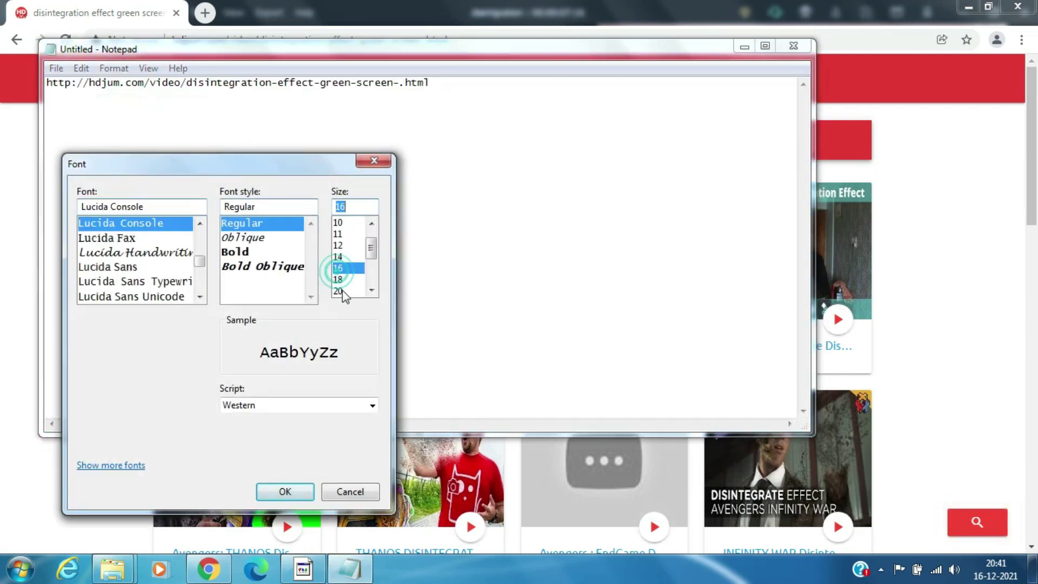
left_click_drag(371, 247, 372, 276)
left_click(338, 290)
left_click(338, 280)
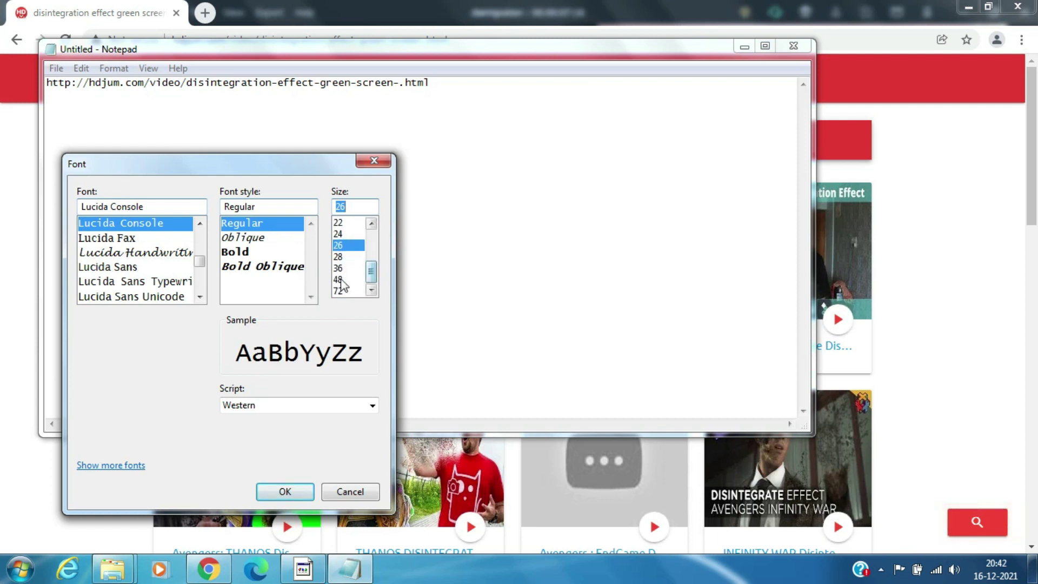
left_click(284, 490)
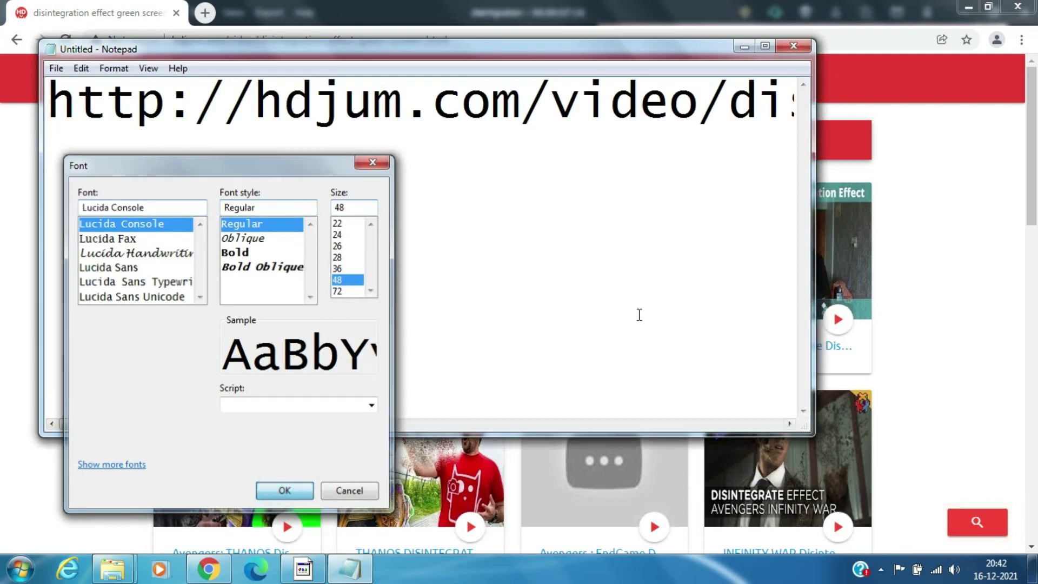
Set the Notepad font size to 26 and turn on Word Wrap for the copied address
left_click(113, 68)
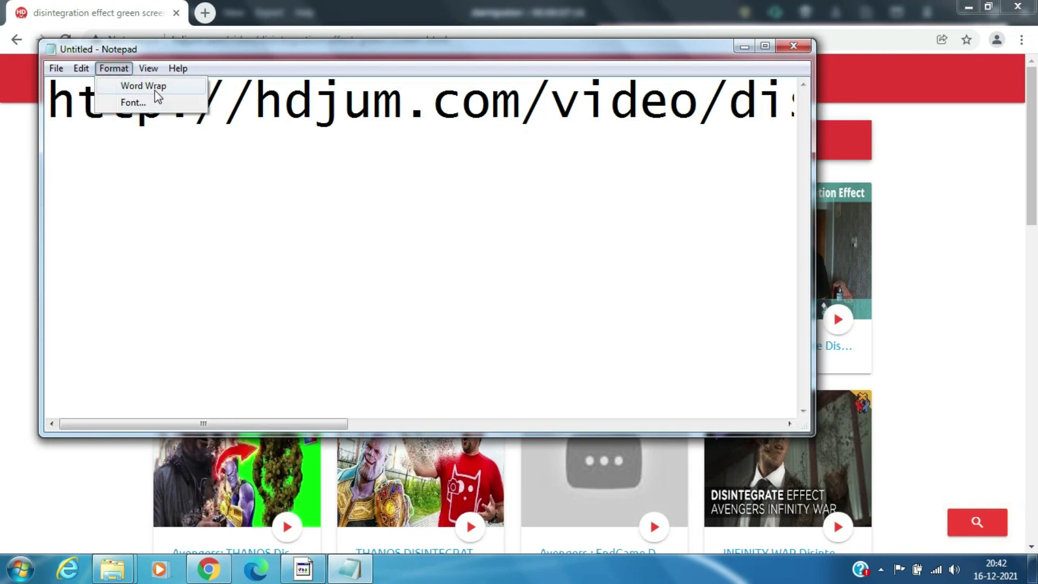
left_click(140, 102)
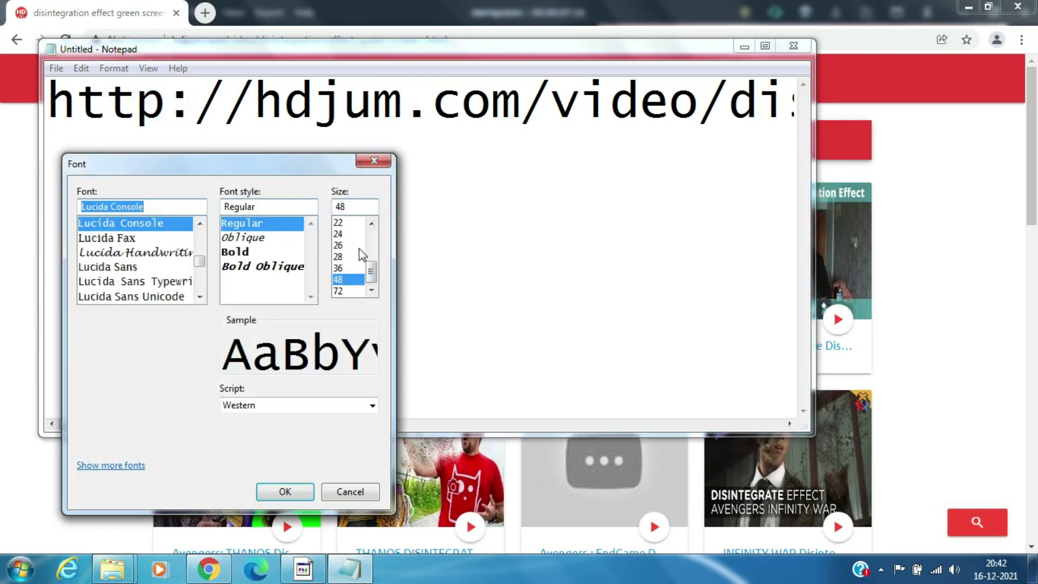
left_click(346, 245)
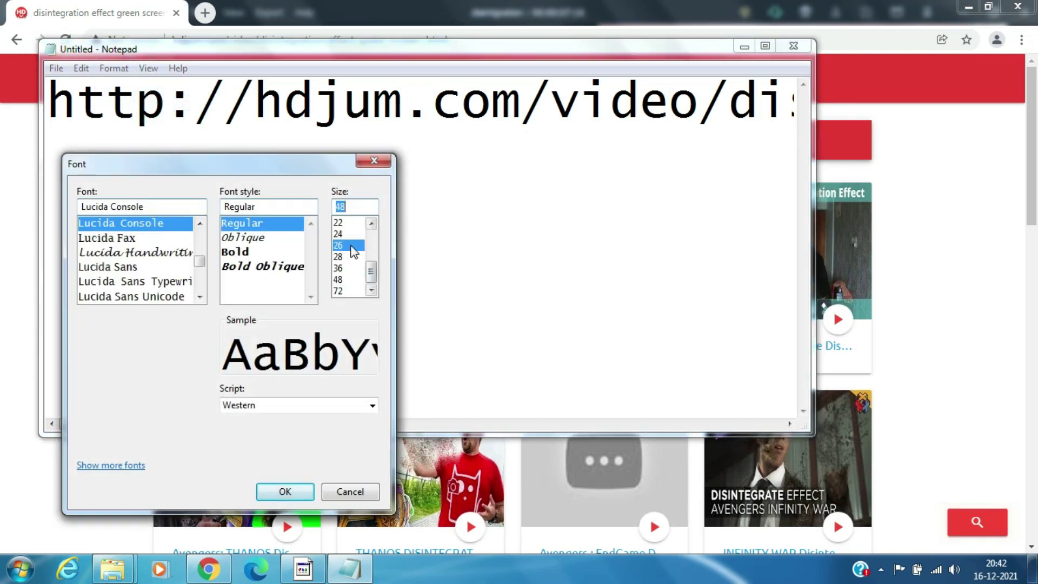
left_click(285, 492)
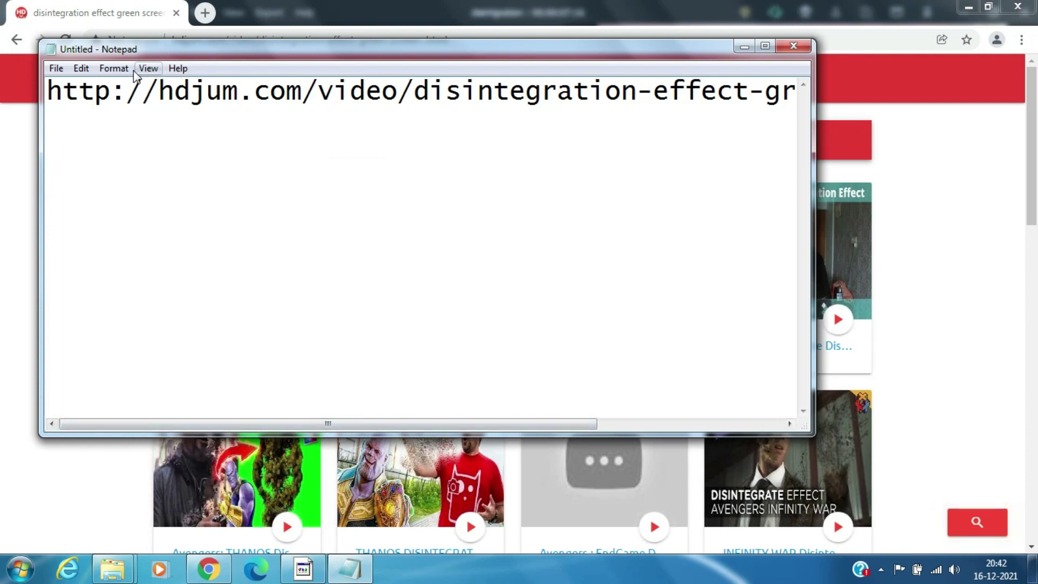
left_click(115, 69)
left_click(141, 89)
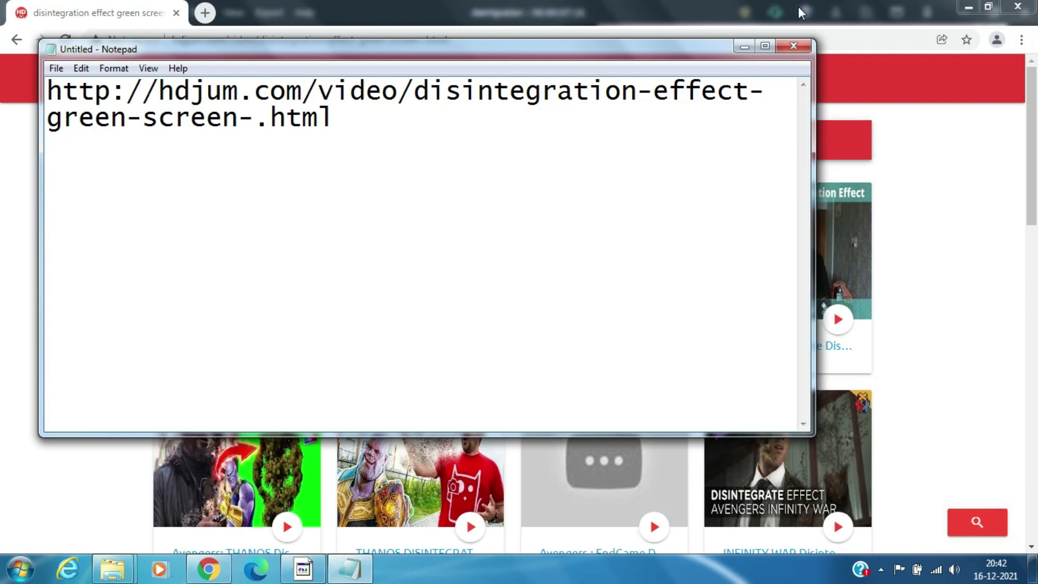
Switch back to Chrome and open the page of the first green screen video, Avengers : EndGame Disintegration Effect
key("alt+Tab")
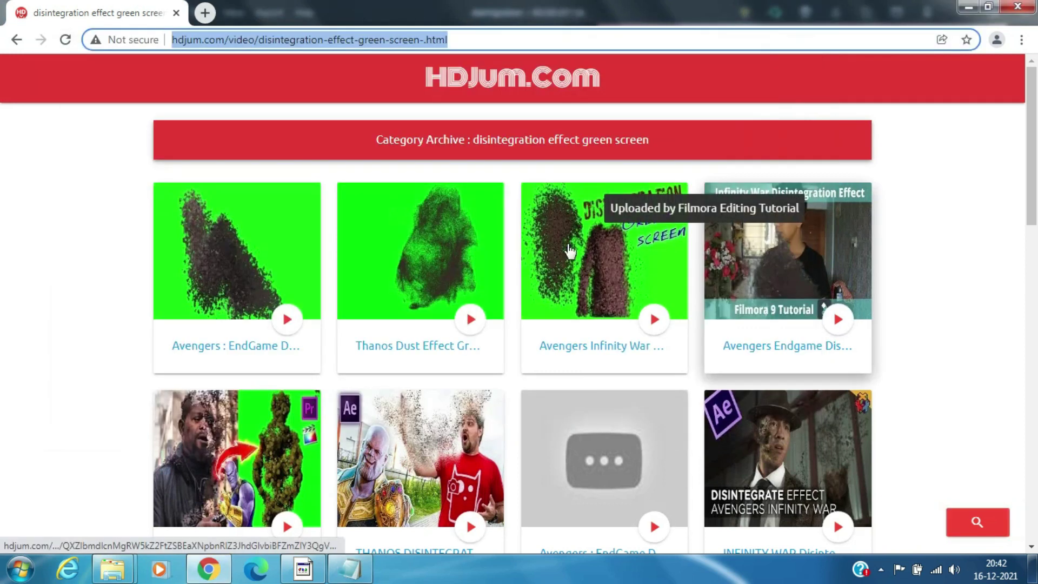
left_click(240, 277)
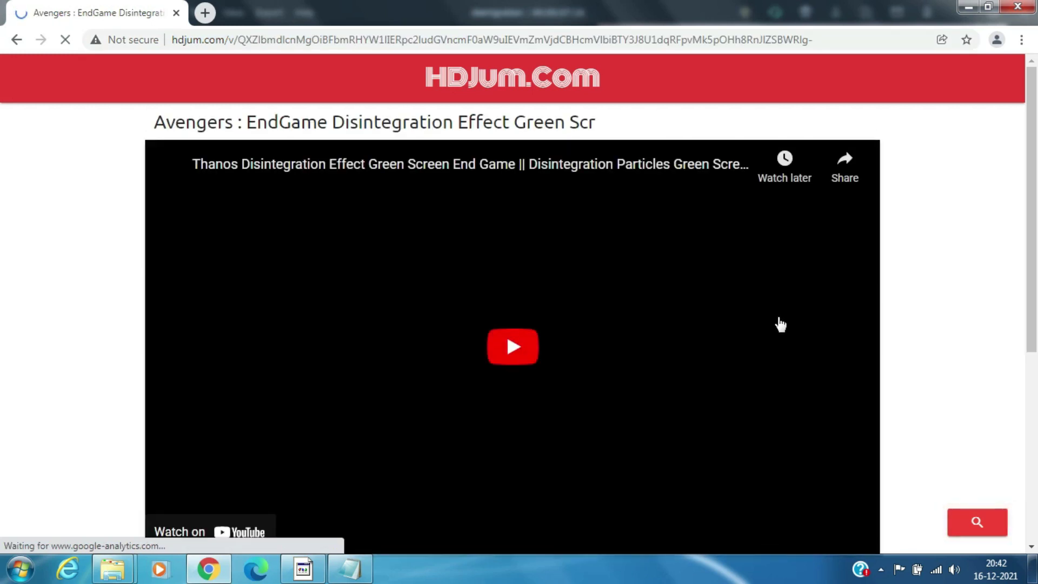
key("ctrl+minus")
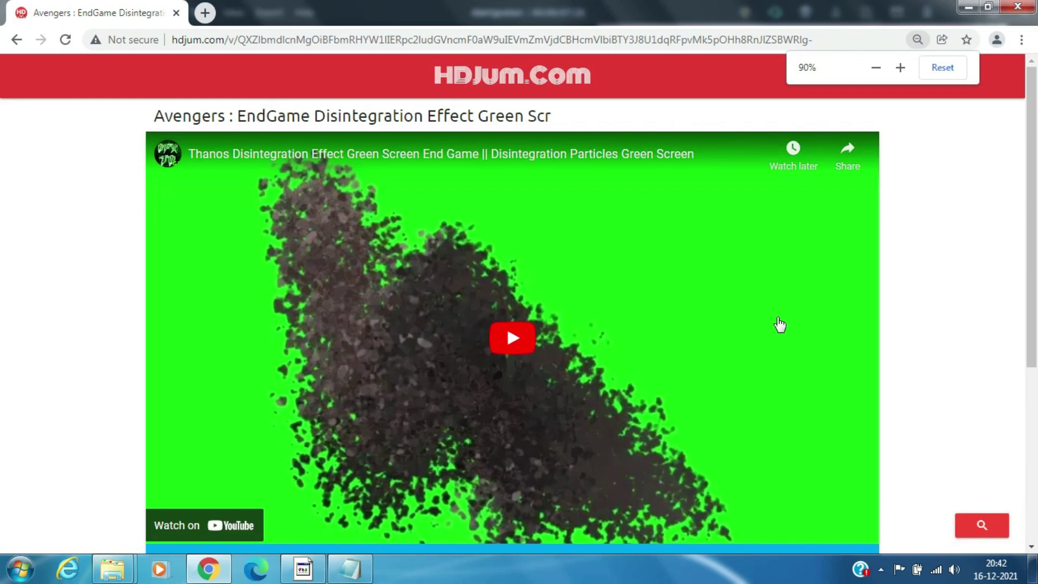
key("ctrl+minus")
key("ctrl+minus")
key("ctrl+minus")
key("ctrl+minus")
key("ctrl+minus")
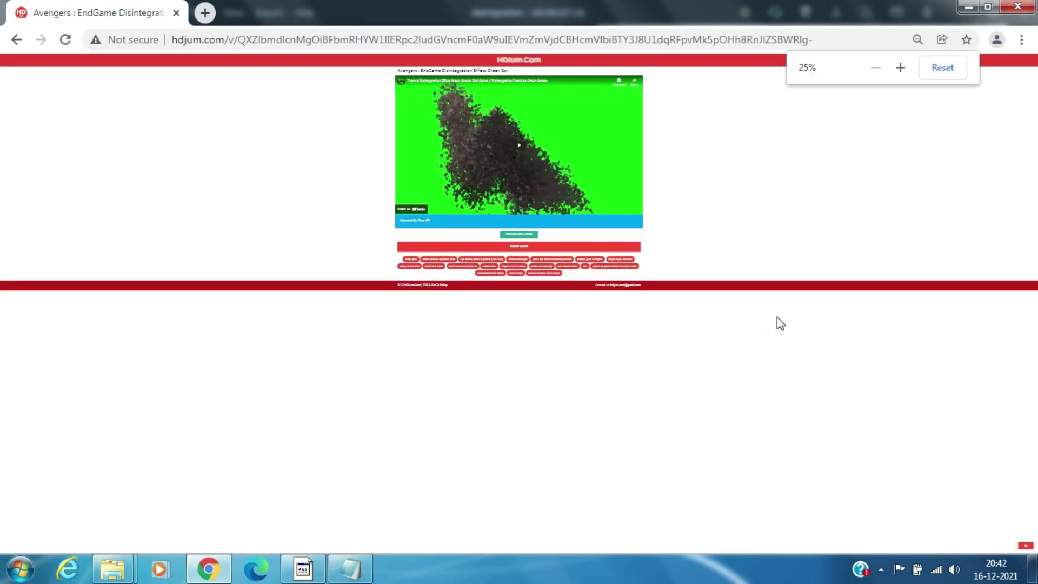
key("ctrl+plus")
key("ctrl+plus")
key("ctrl+plus")
key("ctrl+plus")
key("ctrl+plus")
key("ctrl+minus")
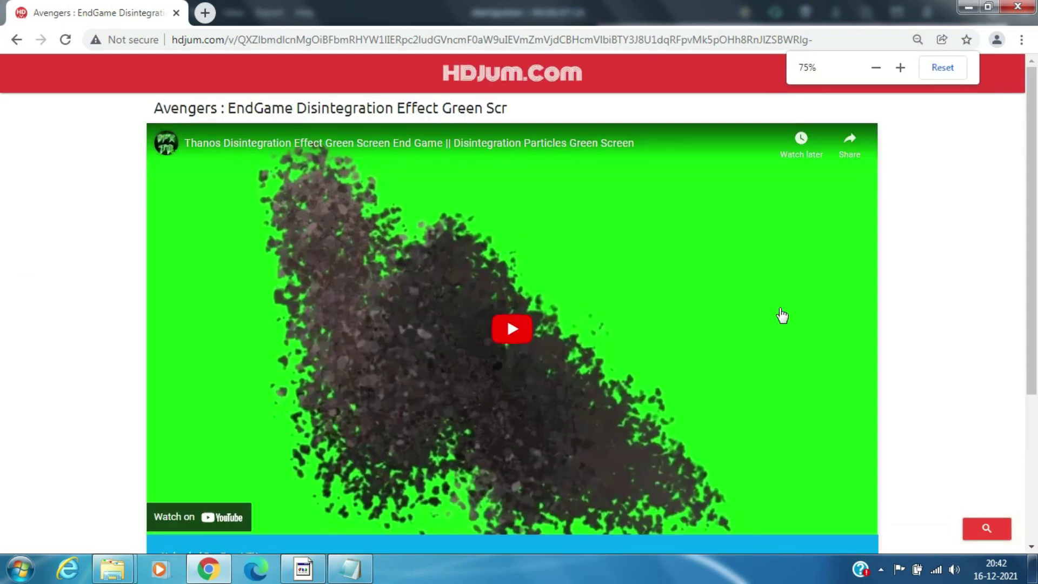
Preview the green screen disintegration video and pause it at about 0:05
scroll(890, 308, "down", 3)
scroll(881, 316, "up", 3)
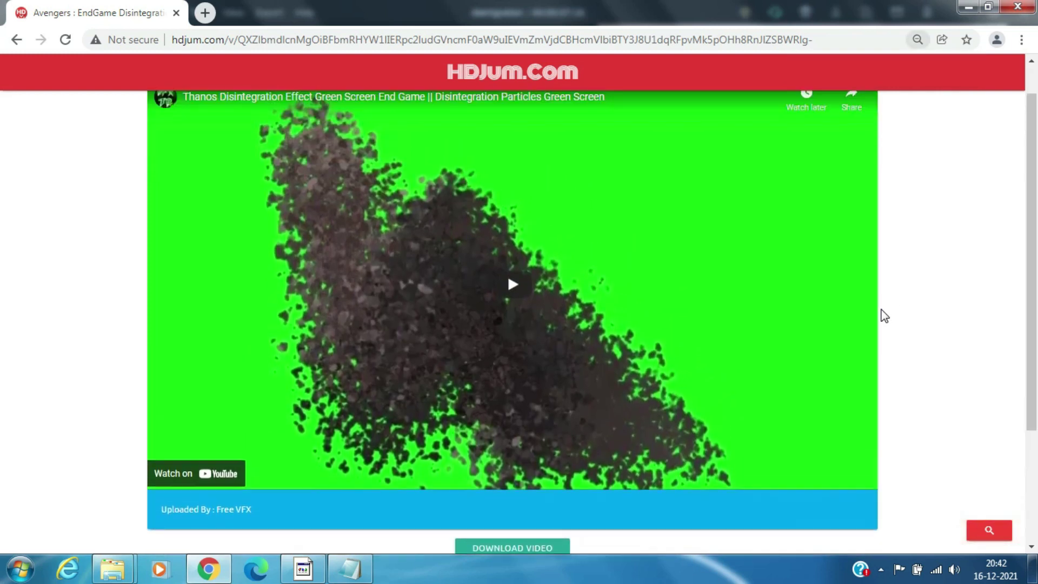
left_click(513, 326)
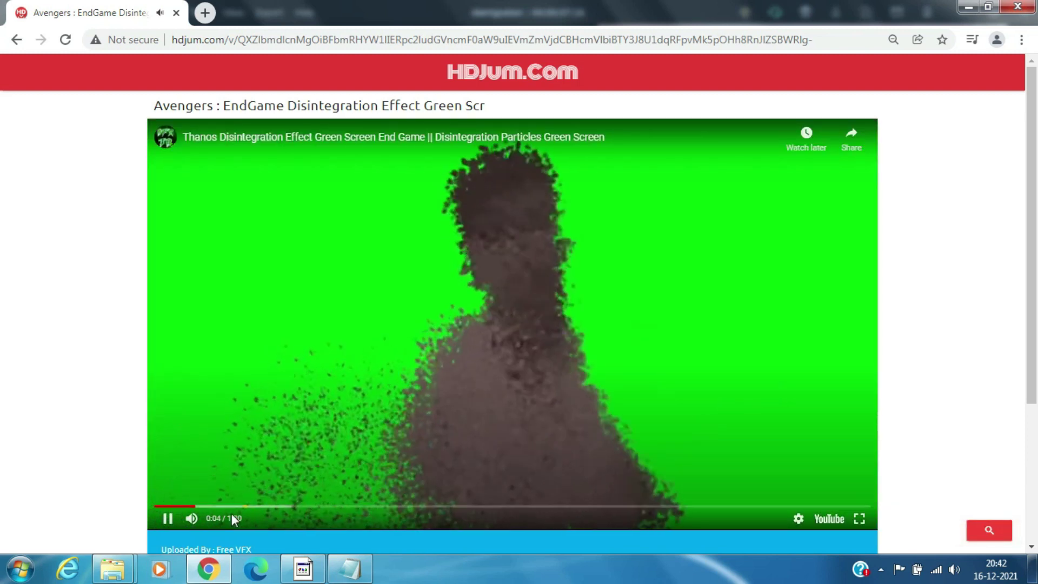
left_click(167, 518)
Download the 480P version of the green screen disintegration video through the redirect page
scroll(881, 441, "down", 3)
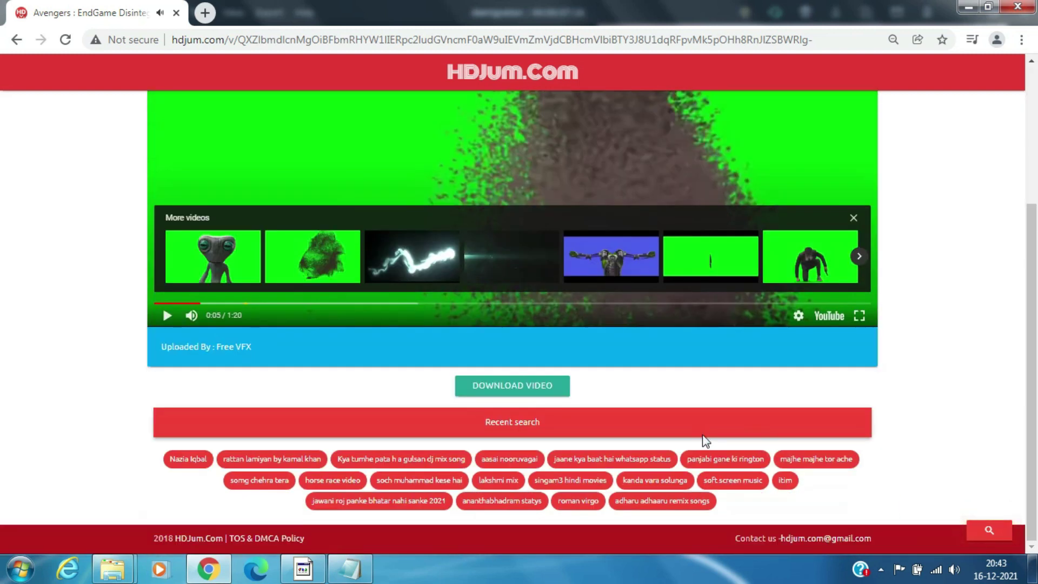
left_click(521, 392)
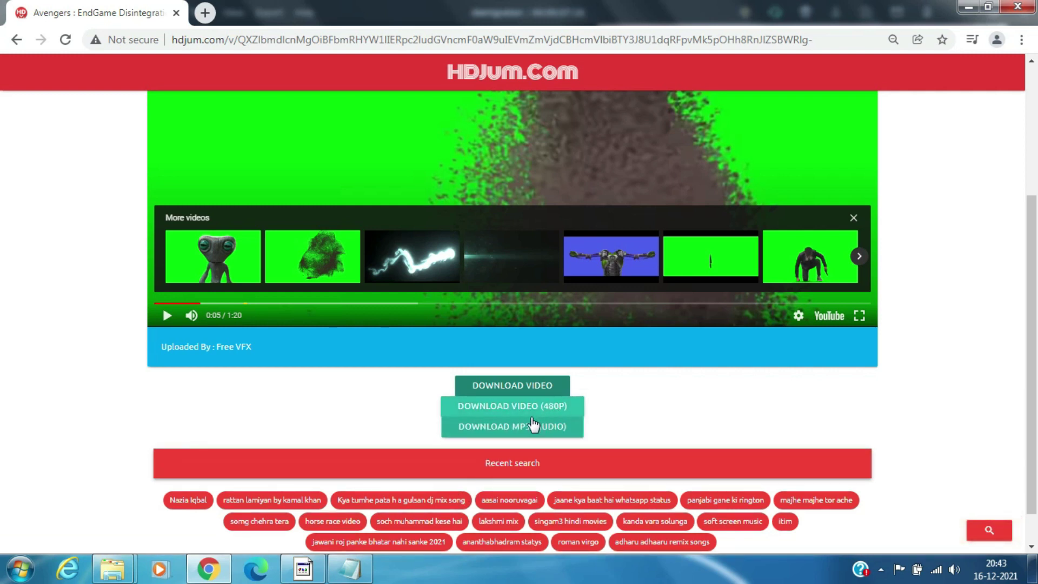
left_click(522, 414)
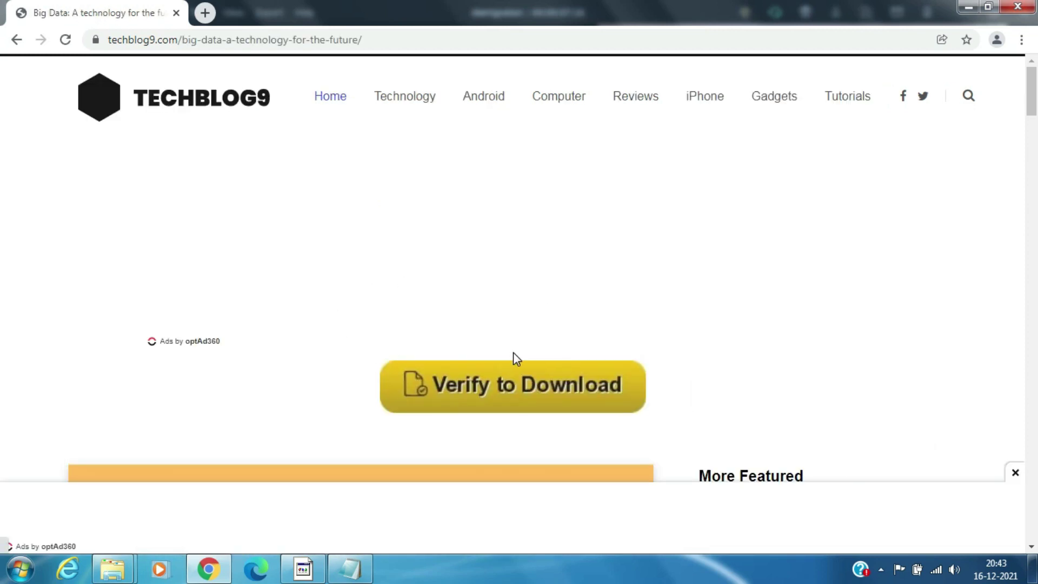
scroll(514, 359, "down", 3)
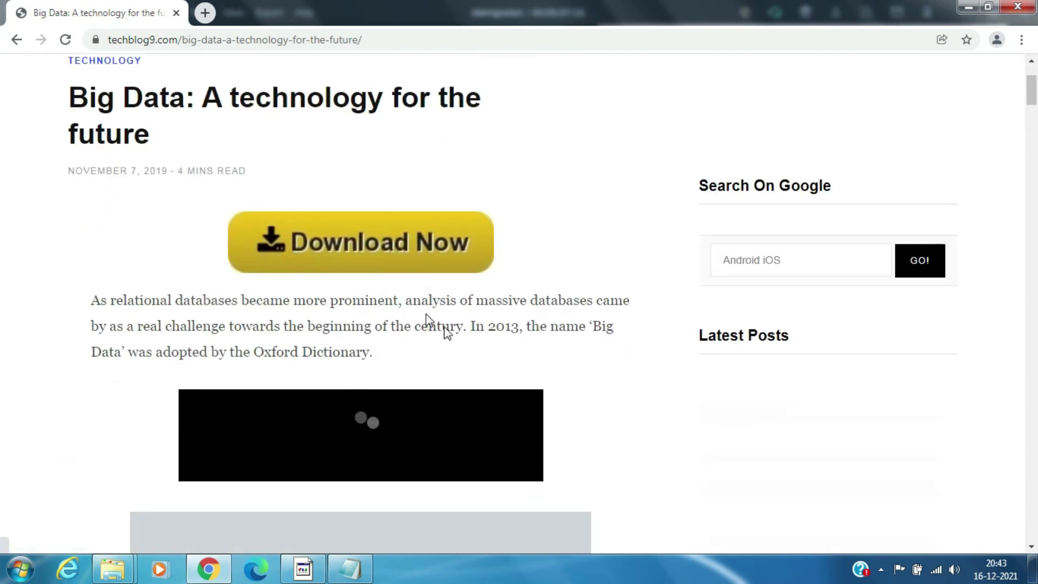
left_click(367, 247)
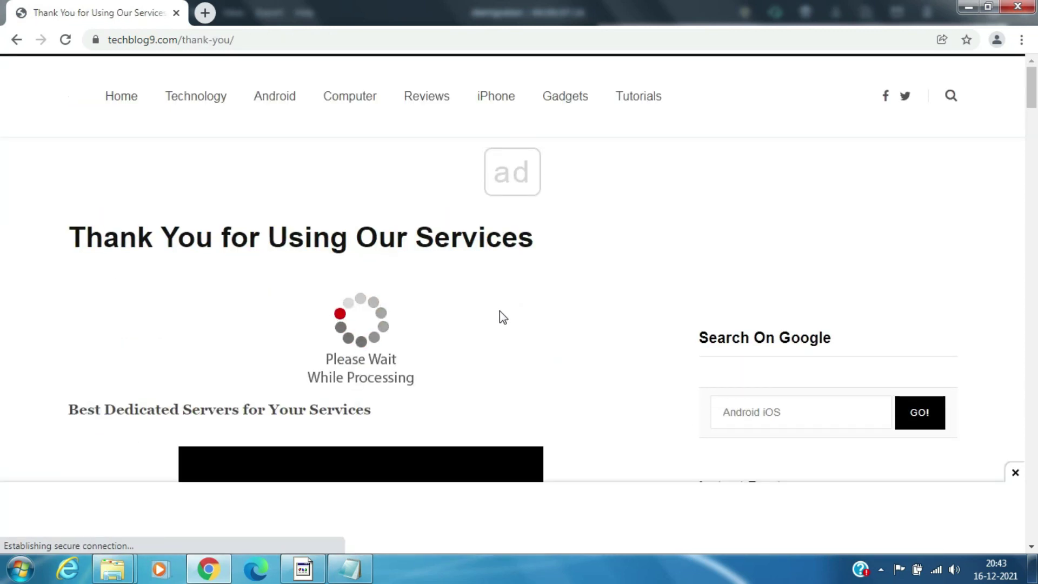
scroll(515, 338, "down", 4)
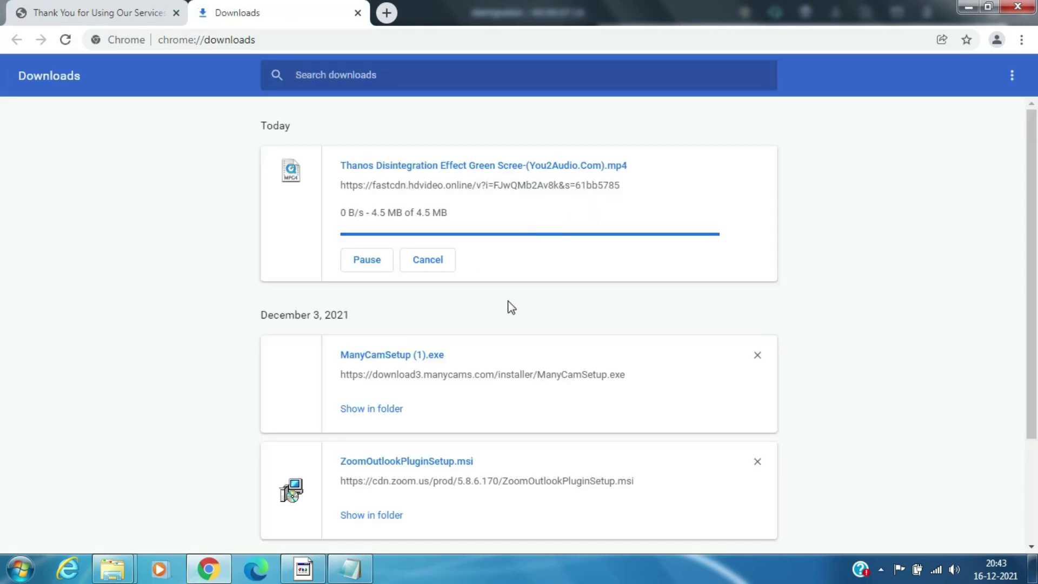
Show the downloaded green screen video in its folder and paste it into the disintigration folder on drive D
left_click(382, 220)
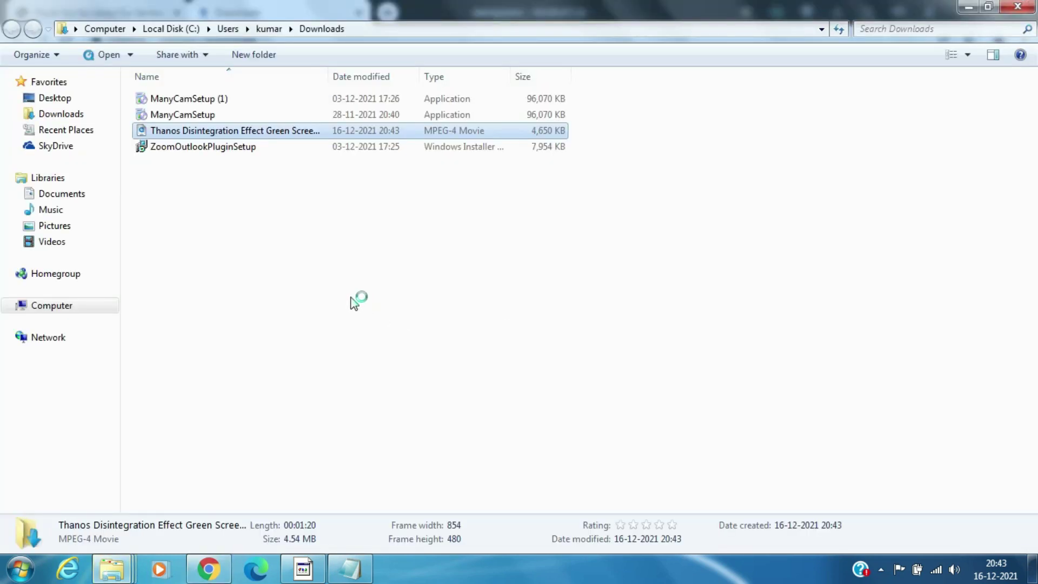
left_click(1018, 6)
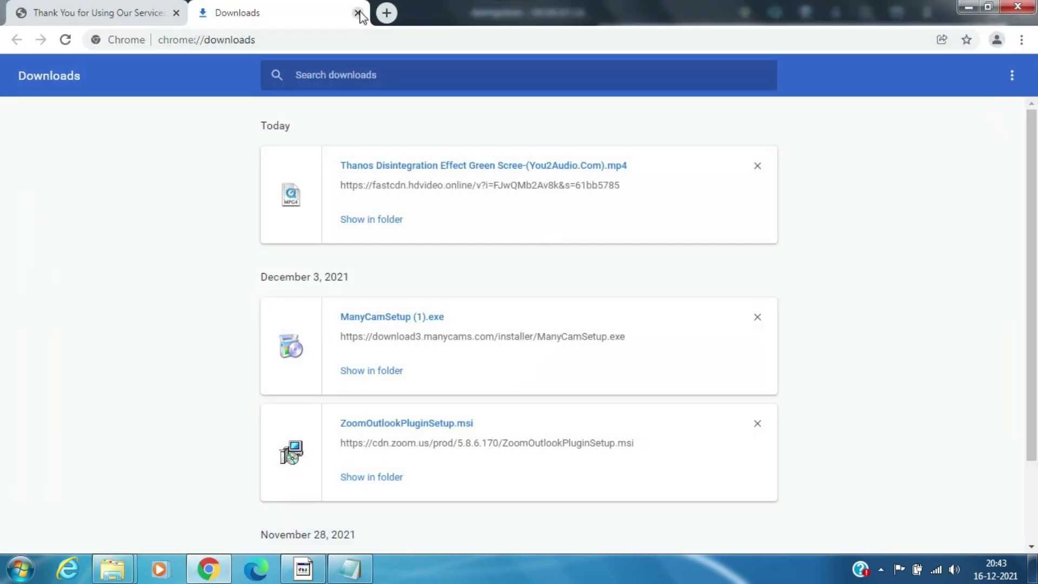
left_click(357, 13)
mouse_move(113, 569)
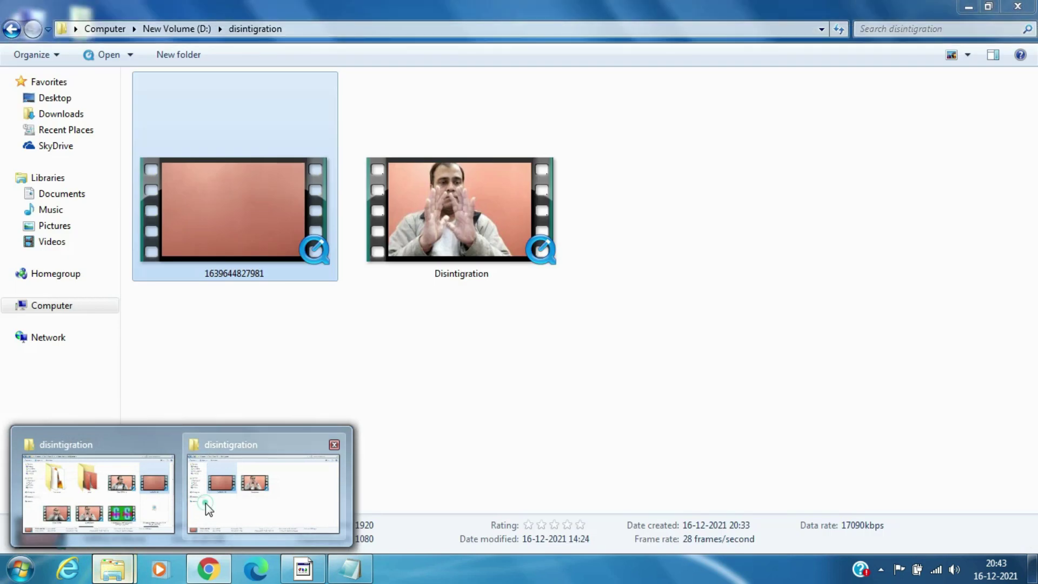
left_click(205, 504)
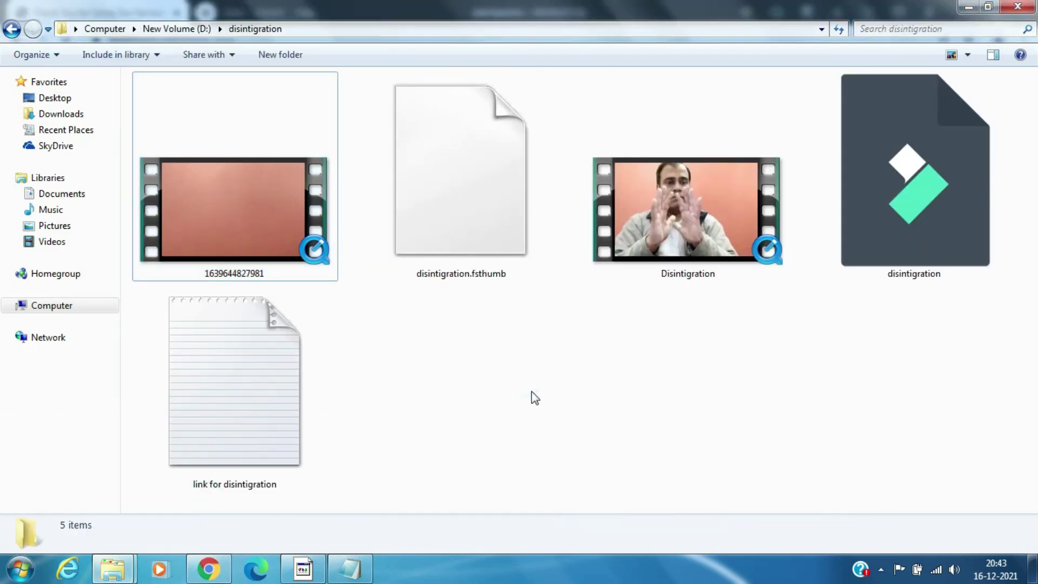
key("ctrl+v")
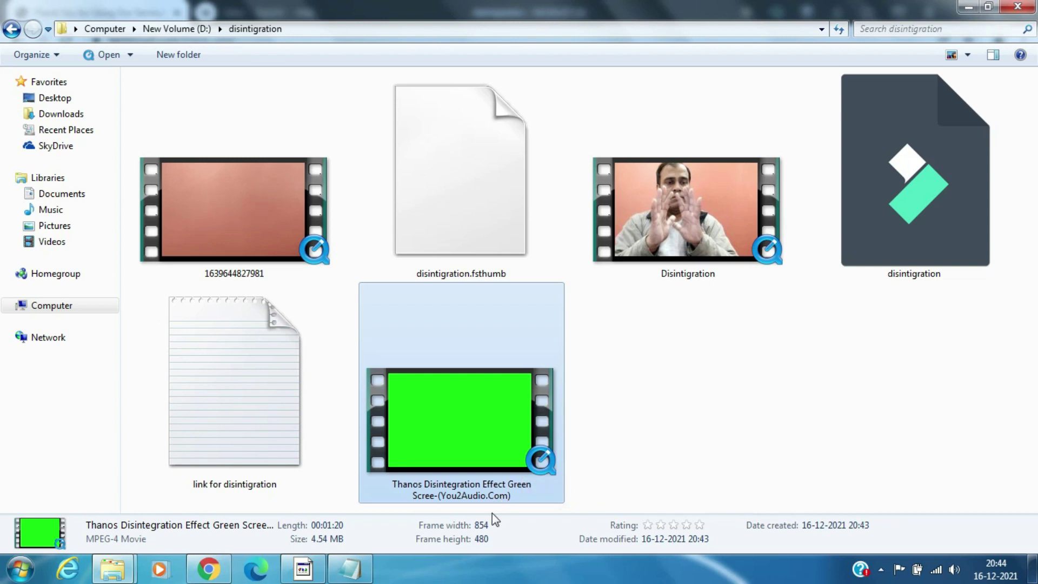
Switch to Filmora and import the Thanos Disintegration Effect Green Screen video into the project media
left_click(317, 576)
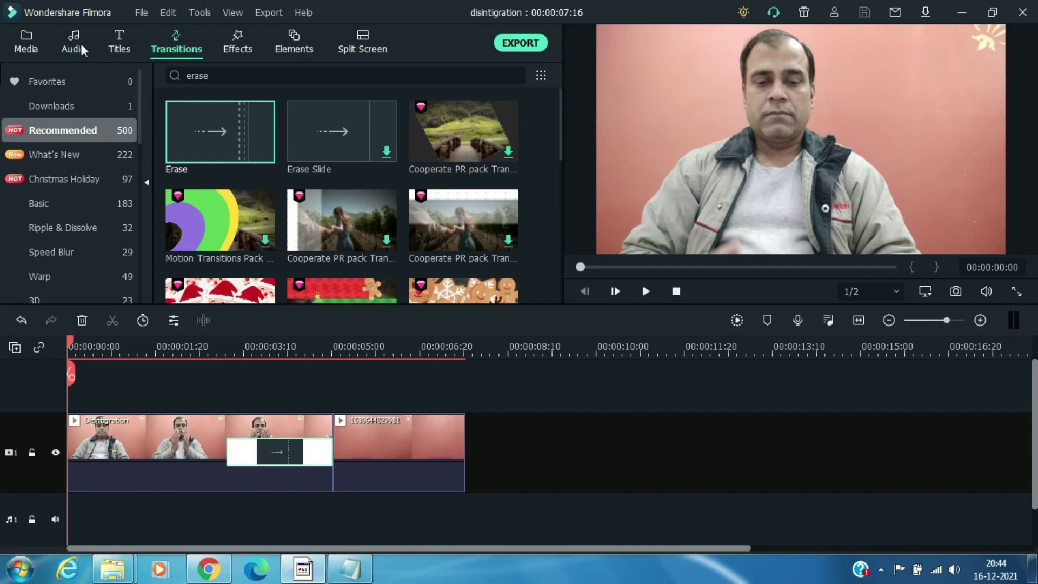
left_click(28, 43)
left_click(219, 131)
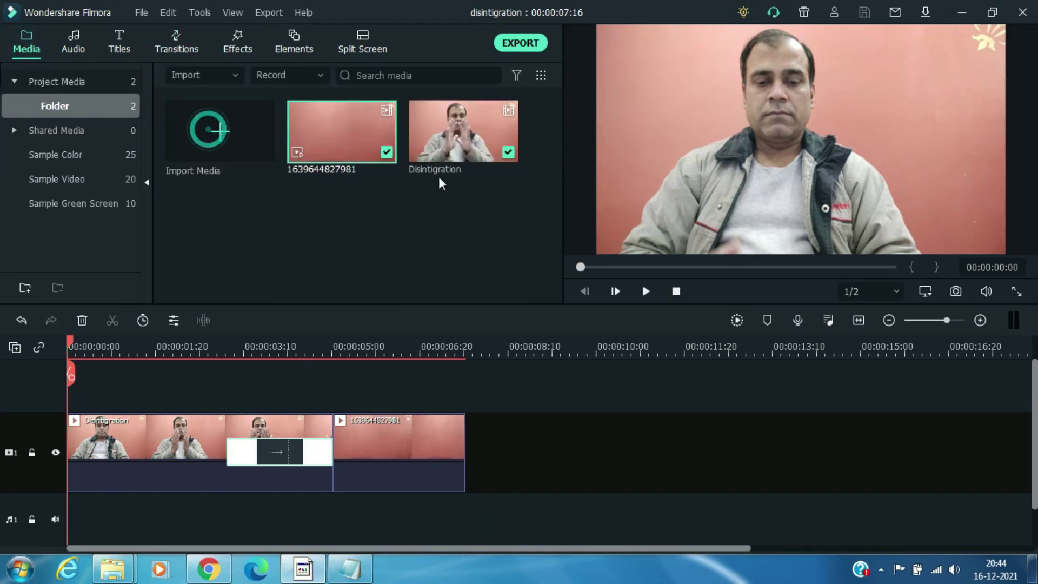
double_click(364, 102)
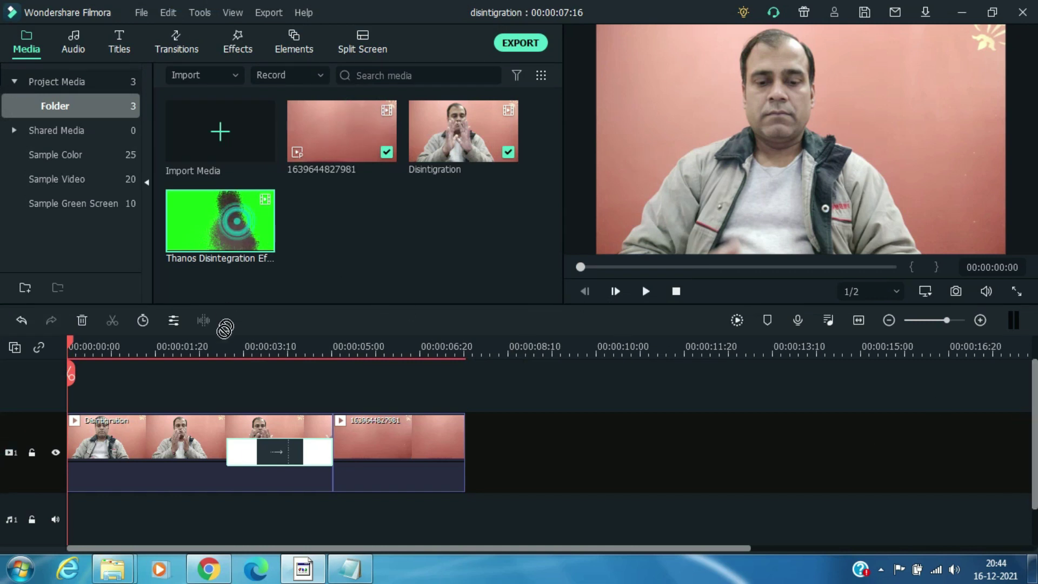
Place the green screen clip on the second video track, starting where the empty background clip ends
left_click_drag(225, 328, 130, 407)
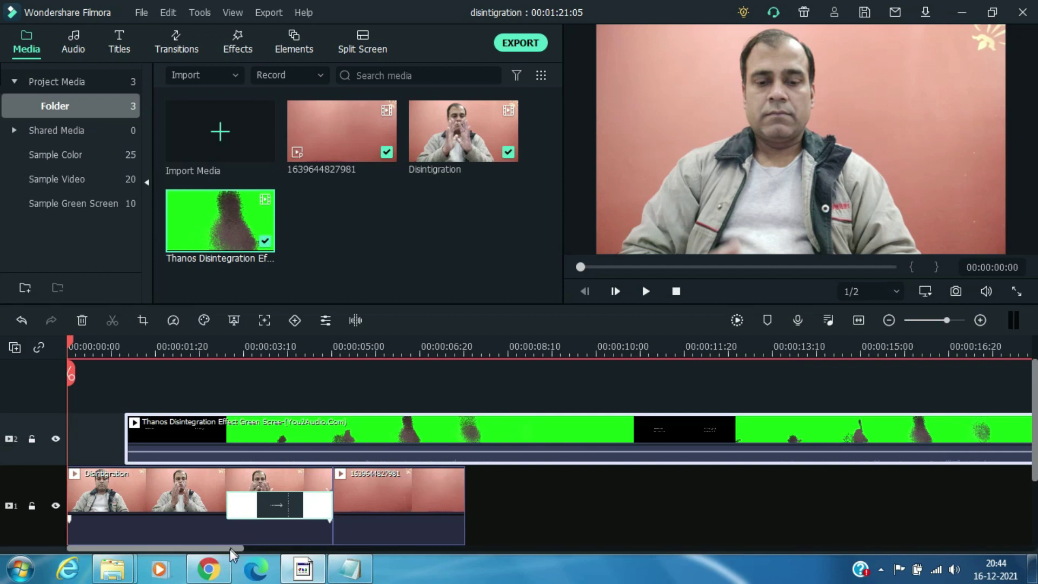
left_click_drag(231, 549, 155, 479)
left_click_drag(73, 347, 114, 374)
left_click_drag(261, 437, 601, 447)
Split the green screen clip at 00:00:09:15, where the title card ends, and ripple delete the title portion
left_click_drag(116, 344, 477, 382)
left_click(646, 291)
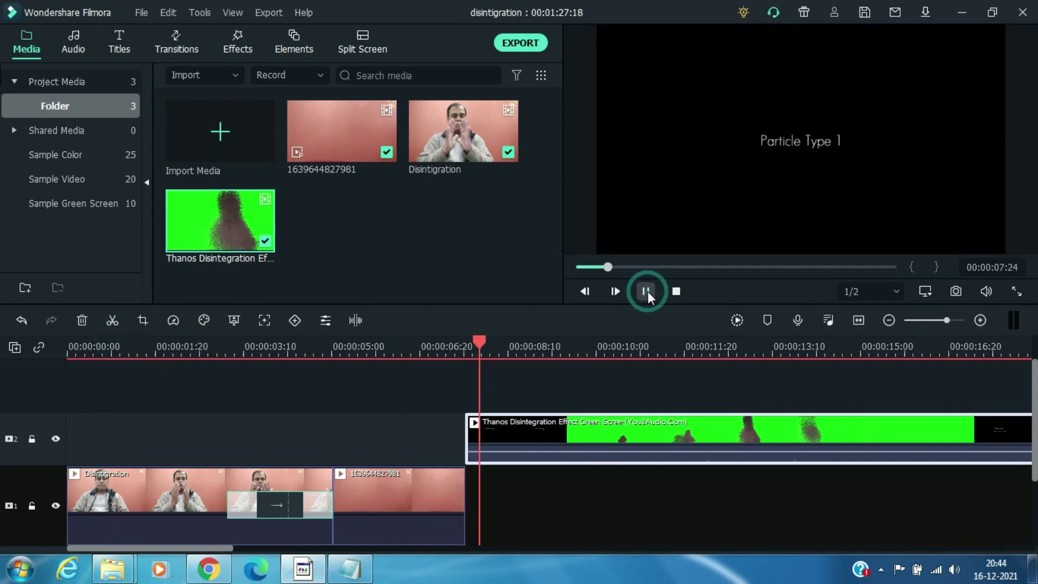
left_click(648, 291)
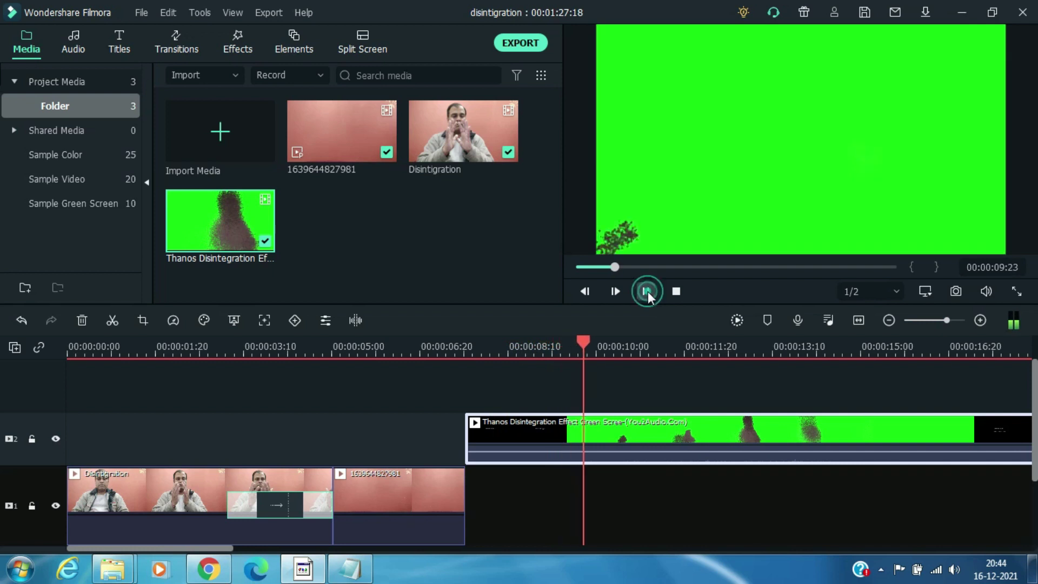
left_click(584, 347)
left_click_drag(584, 348, 572, 351)
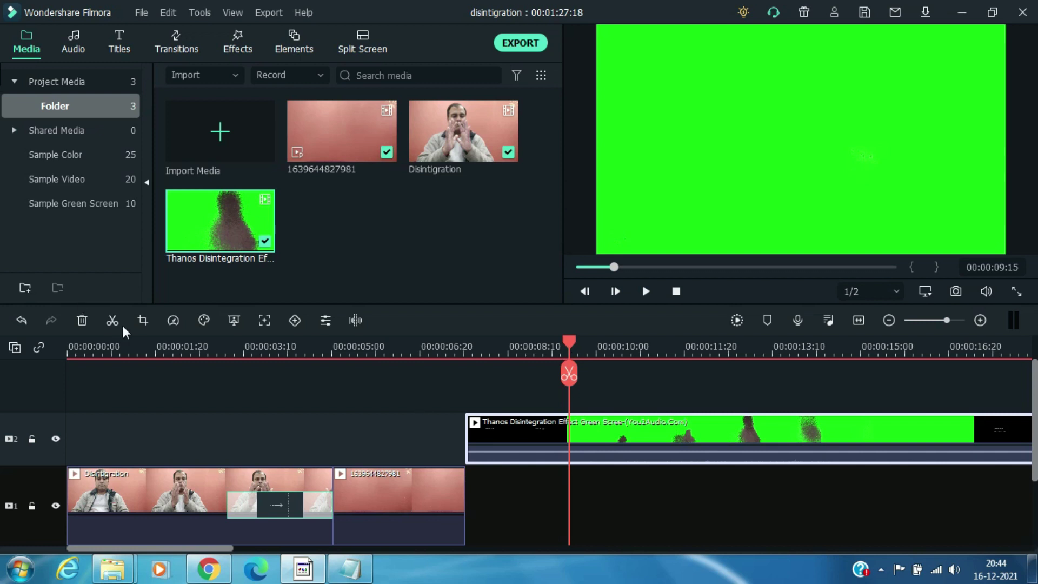
key("ctrl+b")
left_click(505, 431)
key("shift+Delete")
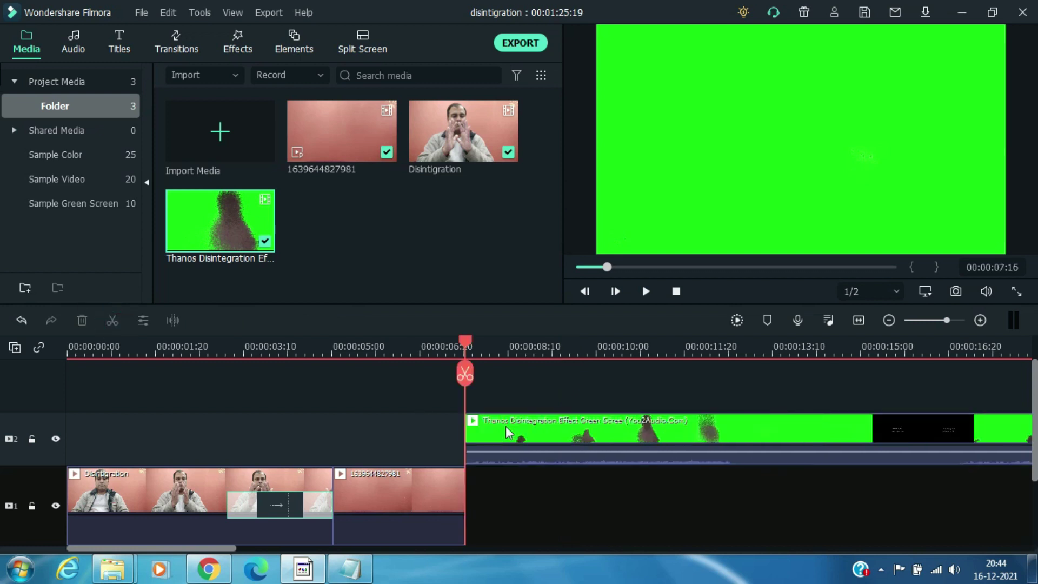
Split the green screen clip at 00:00:12:19 after the first particle effect, delete the remainder, and save the project
left_click(649, 292)
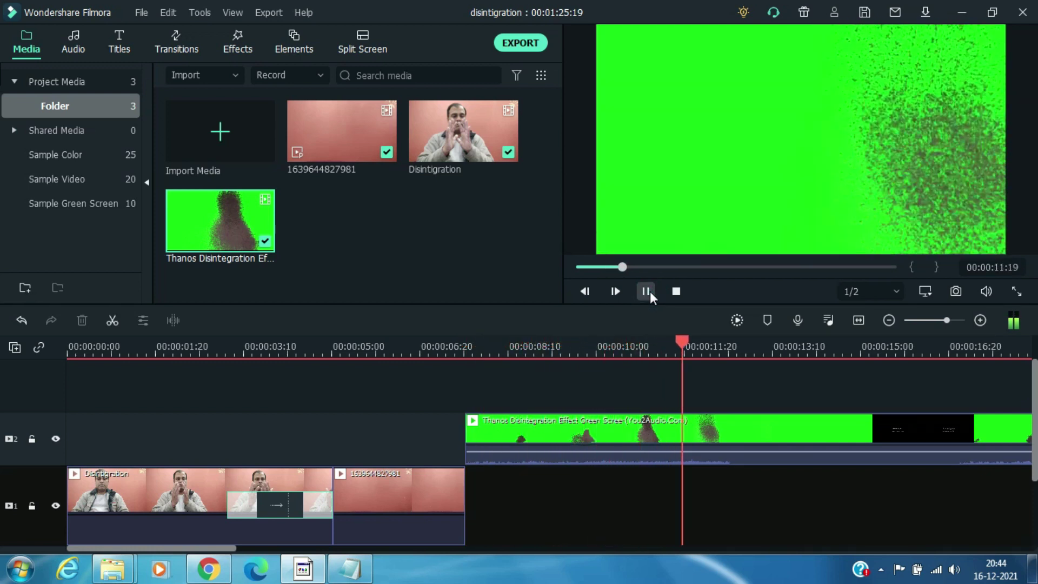
left_click(649, 291)
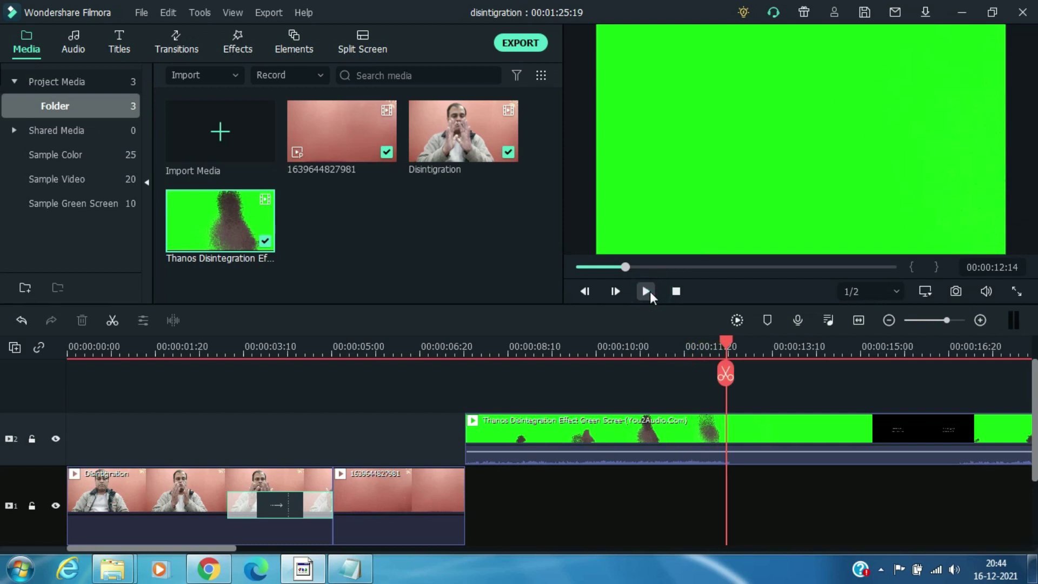
left_click(646, 291)
left_click(646, 291)
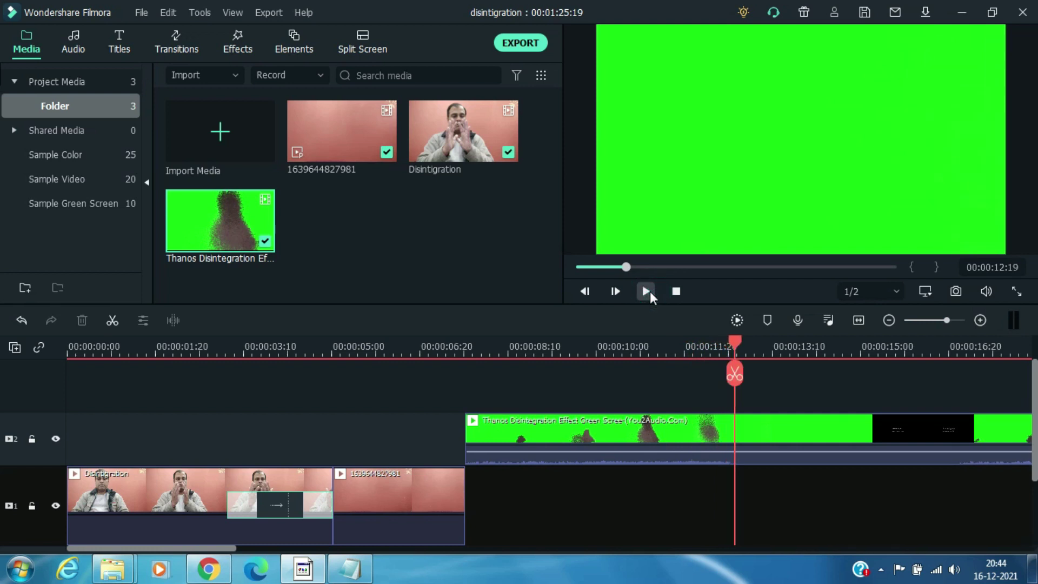
left_click(665, 436)
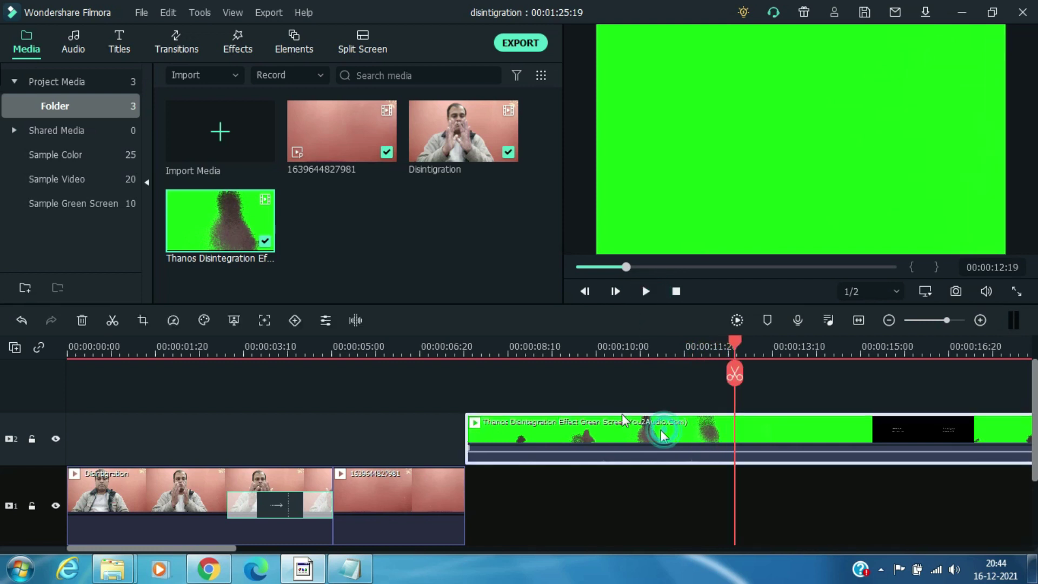
left_click(112, 321)
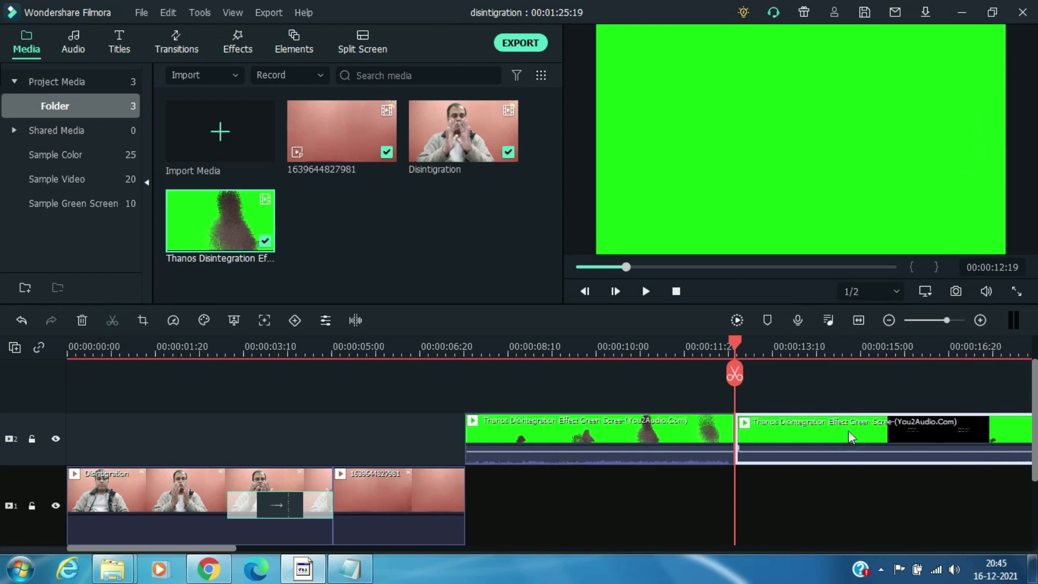
key("Delete")
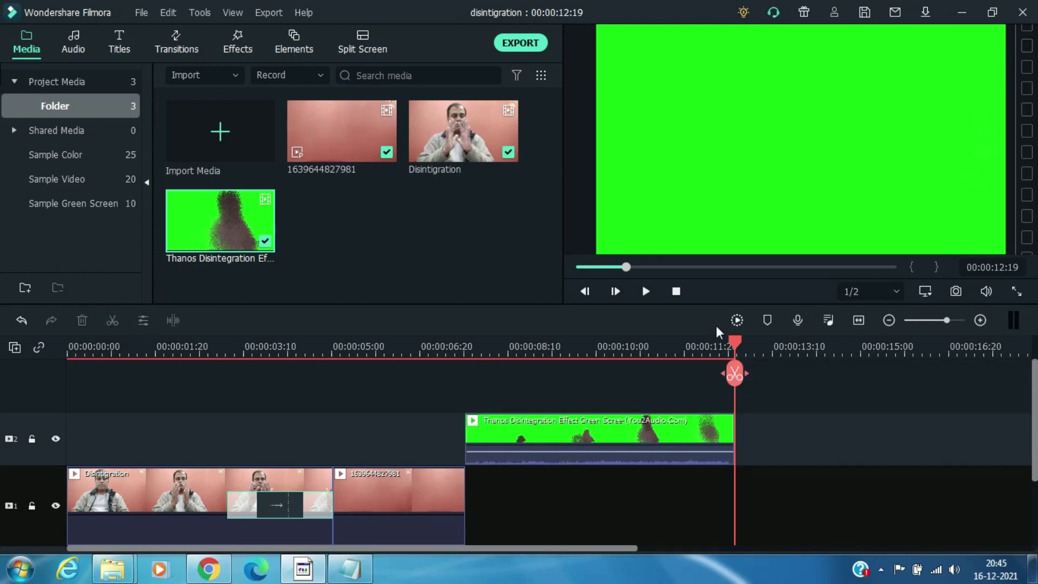
key("ctrl+s")
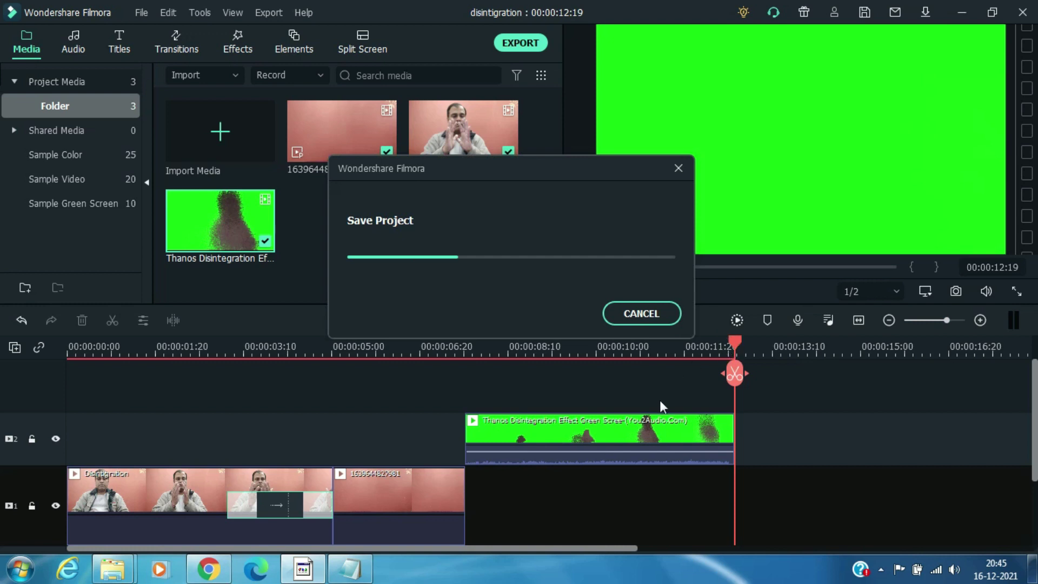
Move the trimmed green screen clip above the Disintigration clip, starting about half a second in, and preview the overlap
left_click_drag(625, 438, 256, 448)
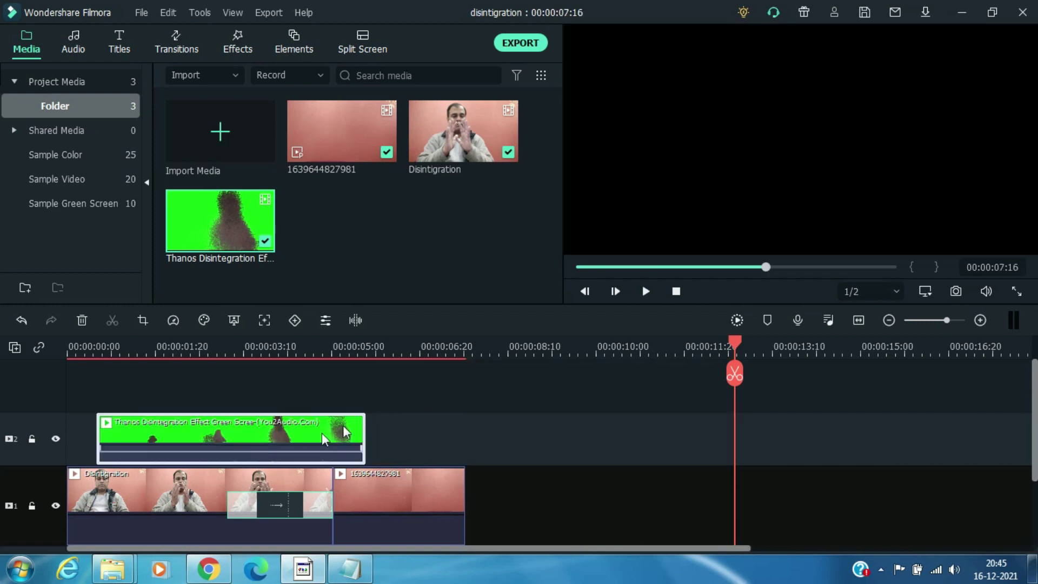
left_click(676, 291)
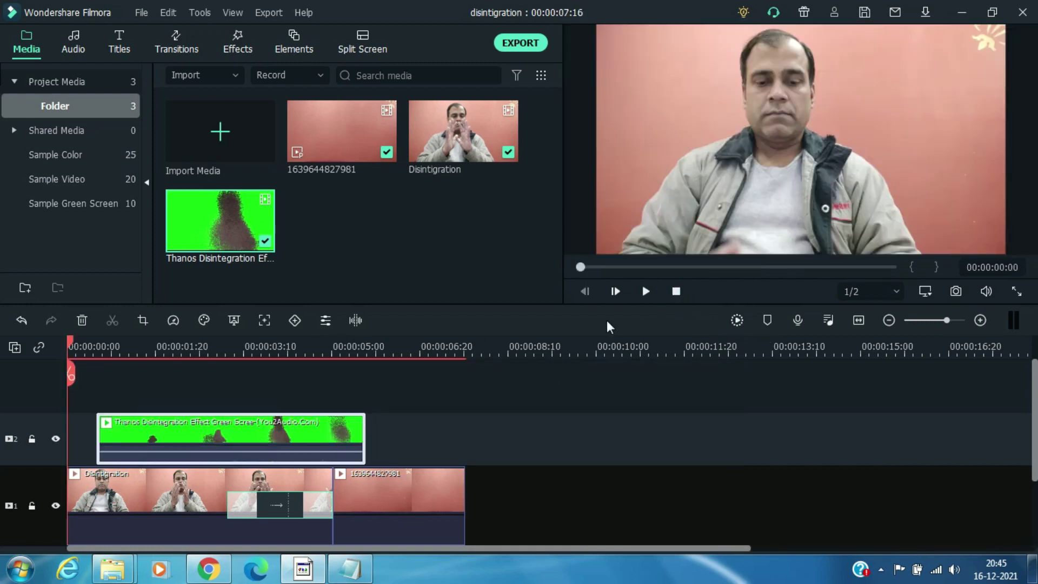
left_click(650, 296)
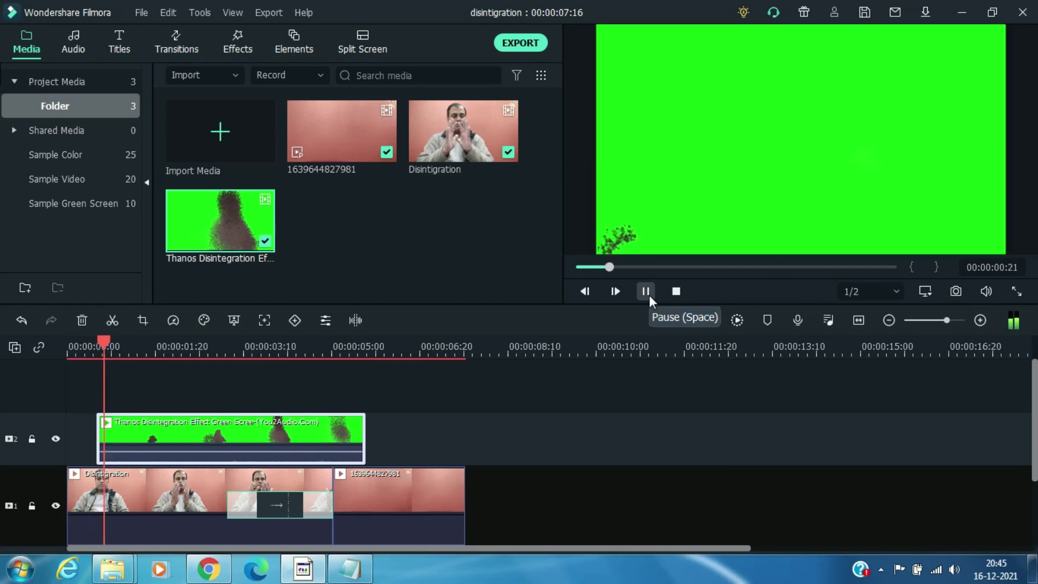
left_click(650, 295)
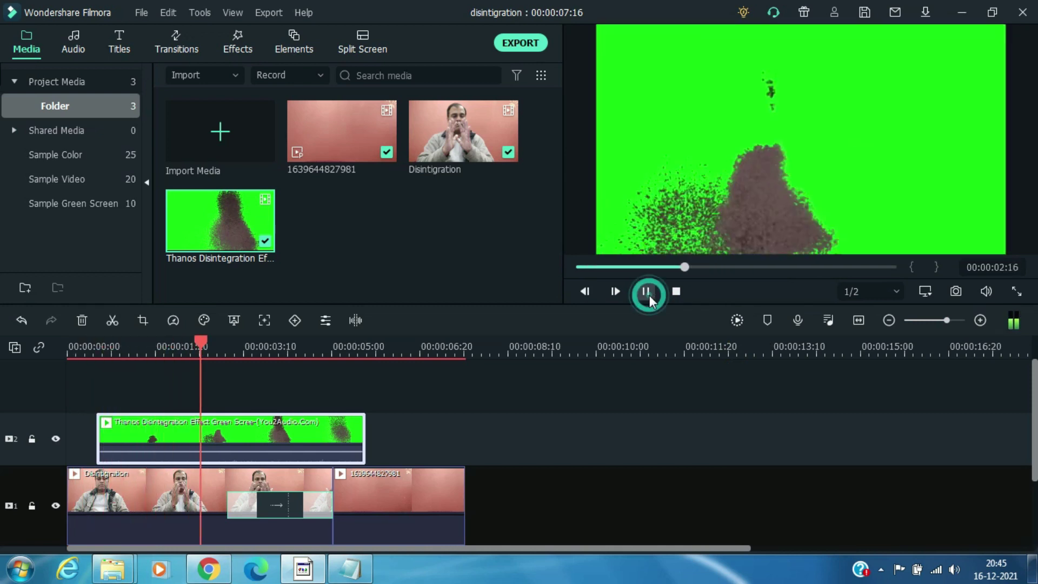
left_click(673, 292)
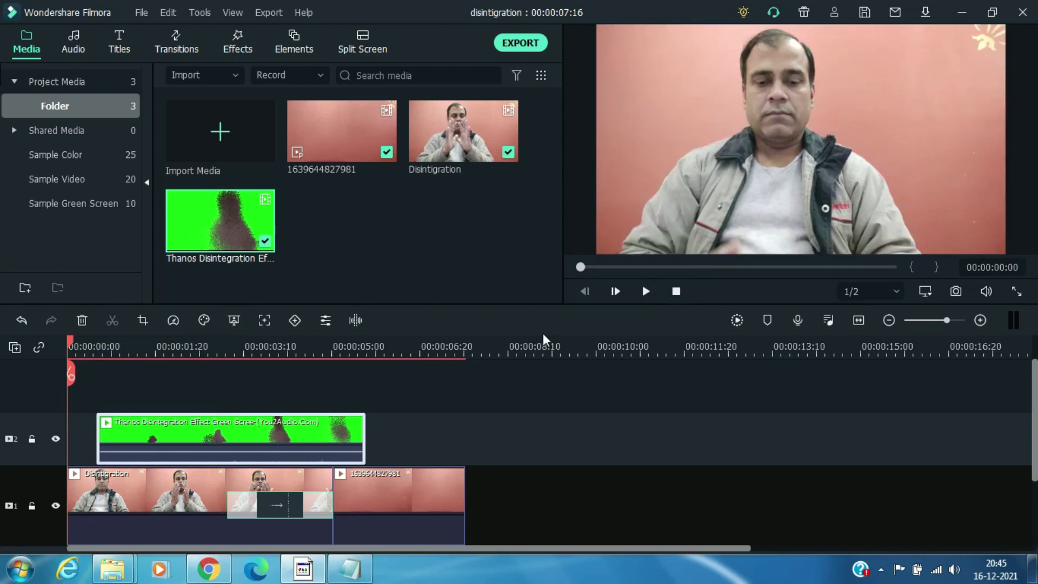
Key out the green background of the particle clip with Green Screen at its default settings and play the result
right_click(223, 429)
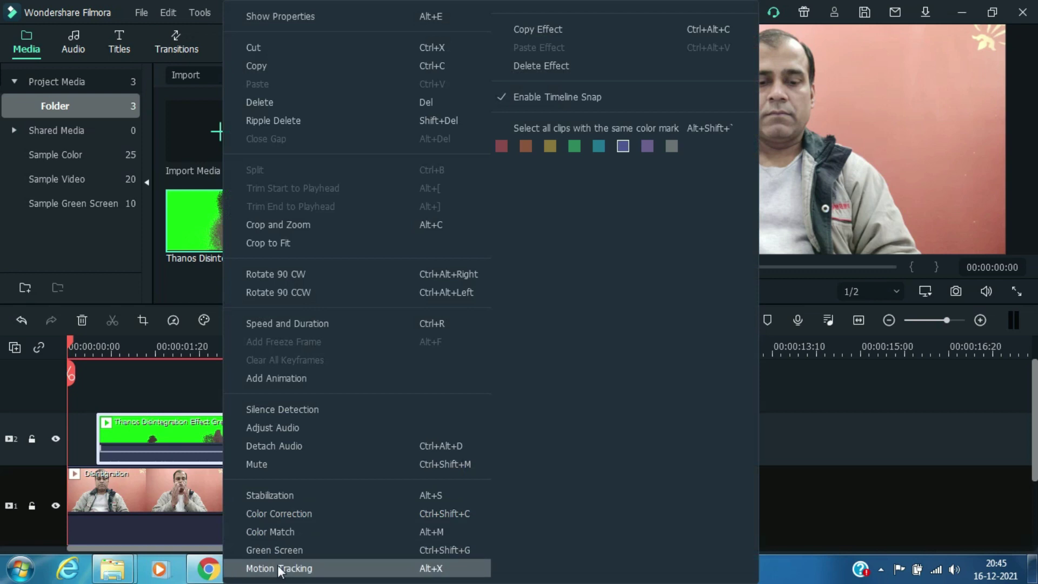
left_click(307, 551)
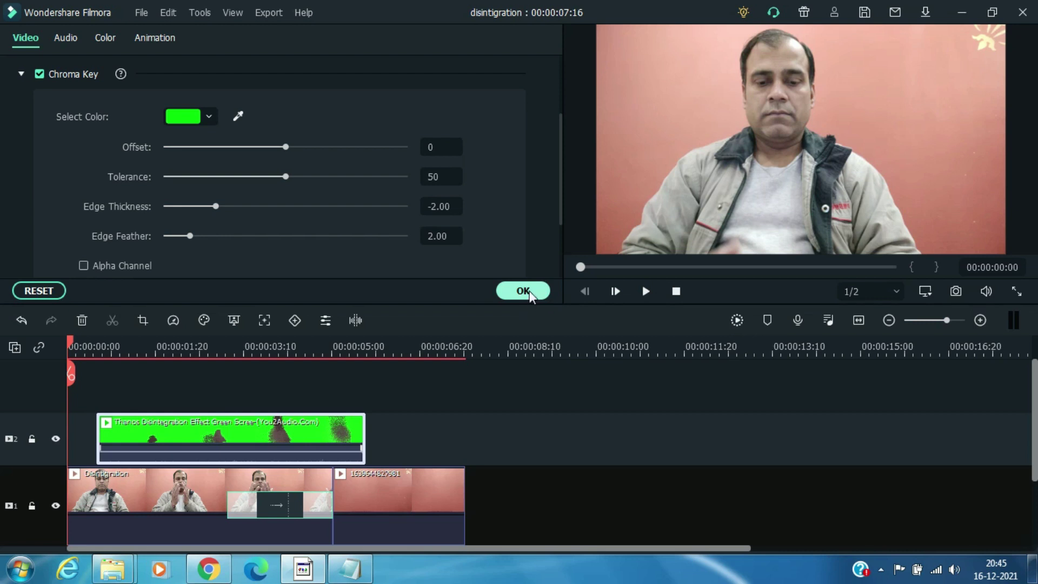
left_click(523, 291)
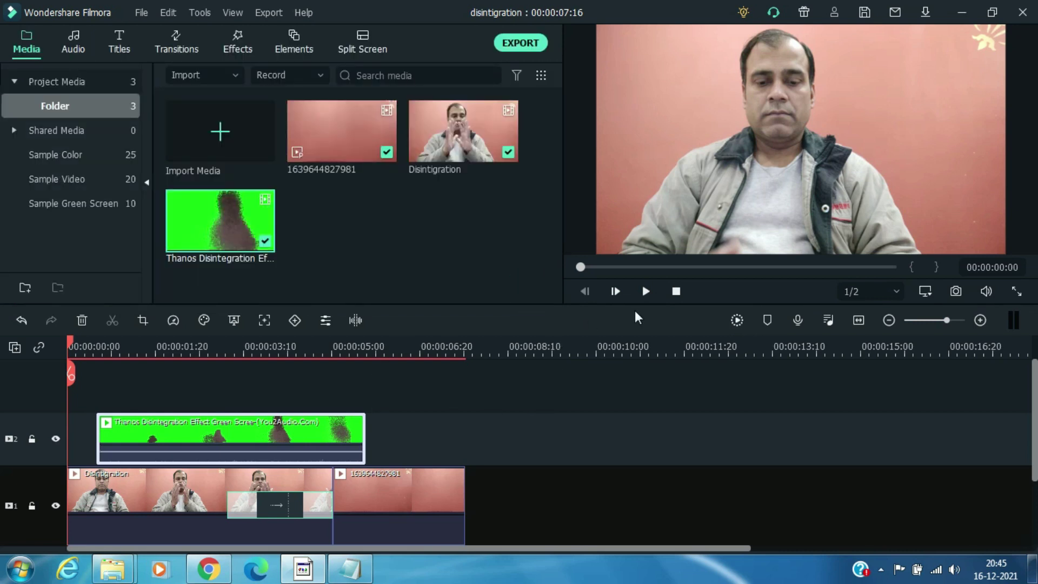
left_click(643, 292)
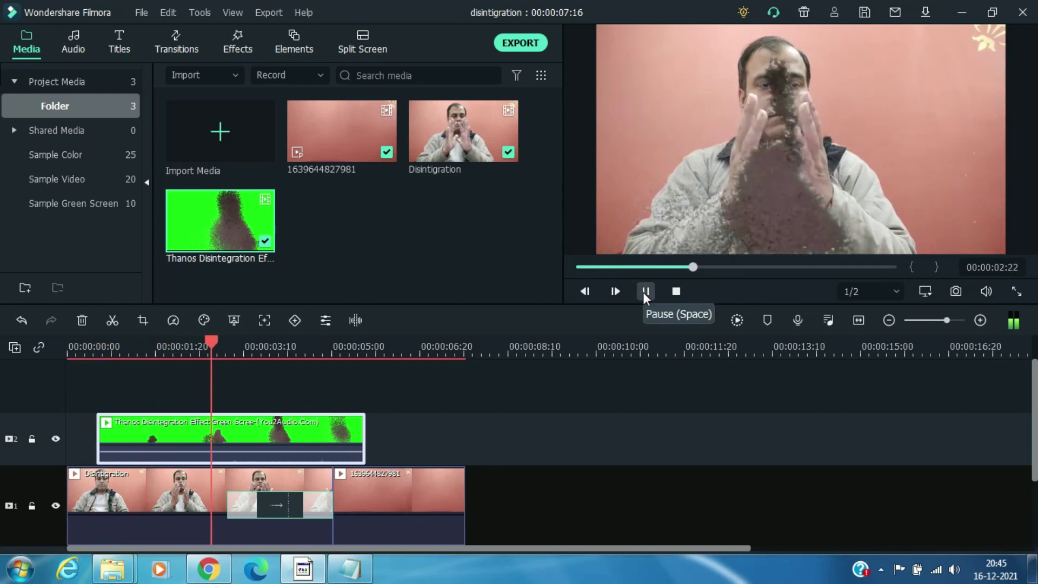
Lengthen the erase transition at the end of the Disintigration clip so it starts about one second into the timeline
left_click(644, 292)
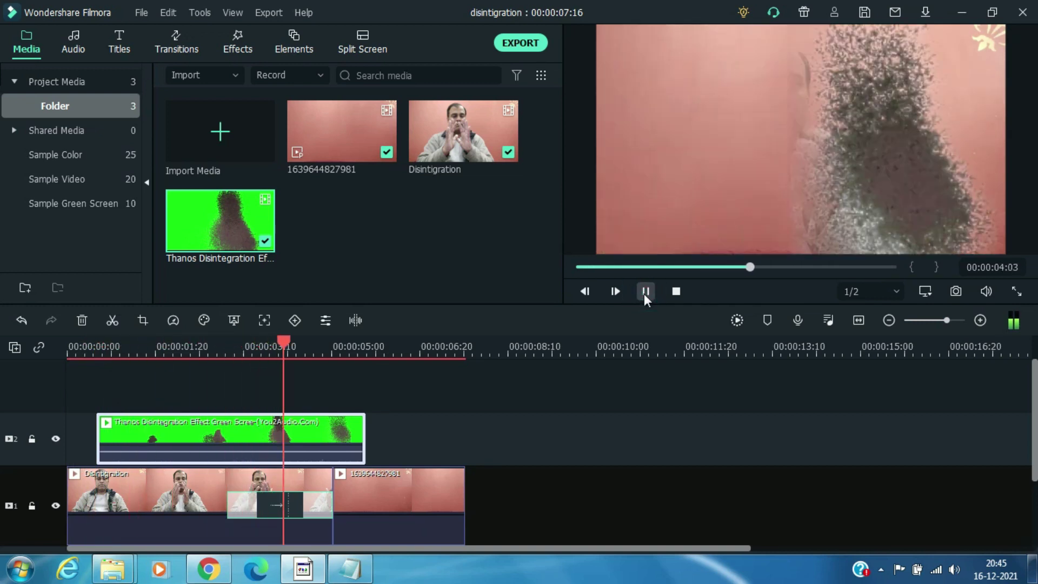
left_click(241, 511)
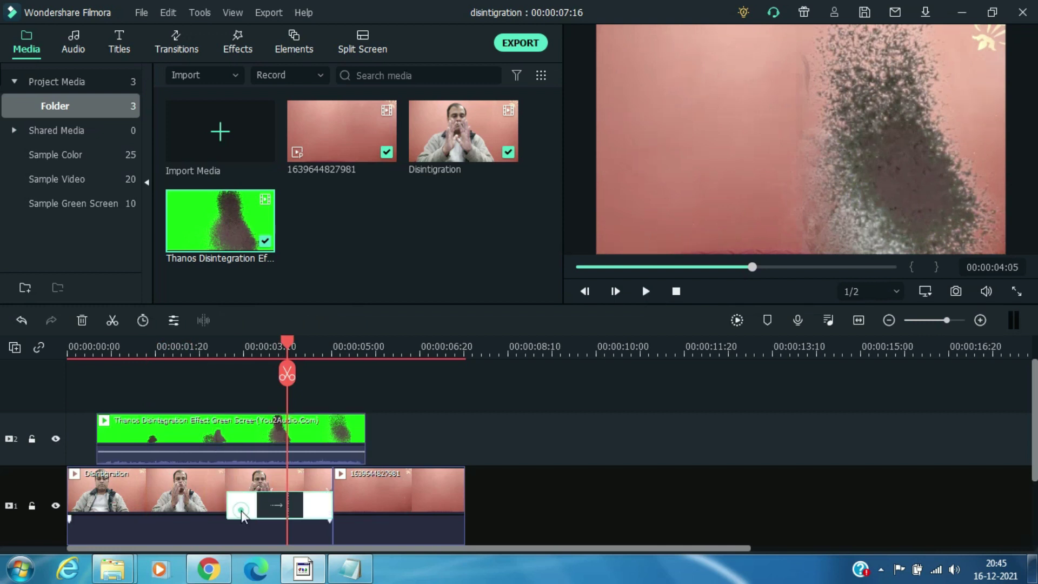
left_click_drag(229, 504, 129, 504)
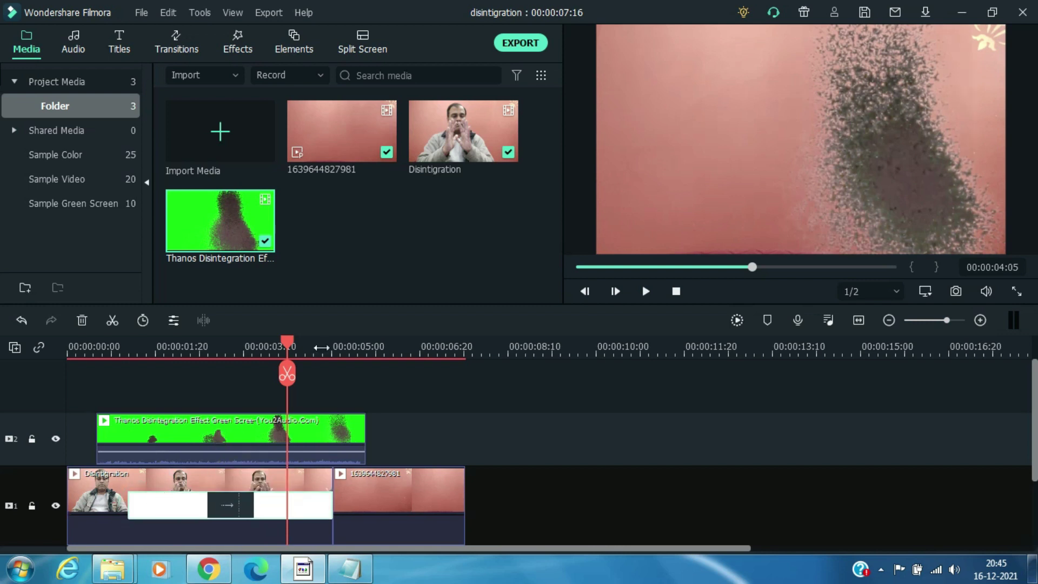
left_click_drag(290, 349, 207, 403)
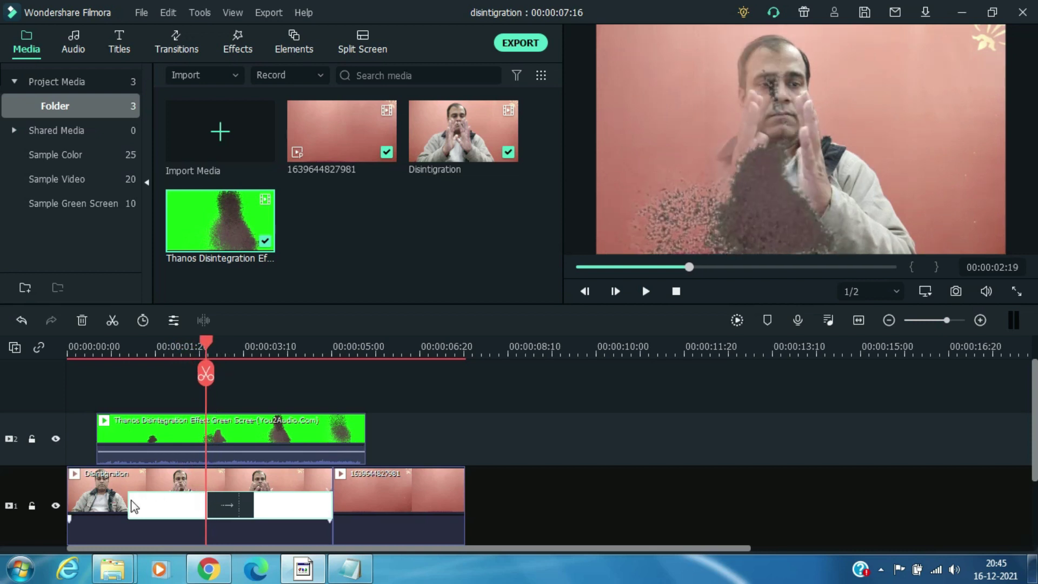
left_click_drag(129, 501, 119, 501)
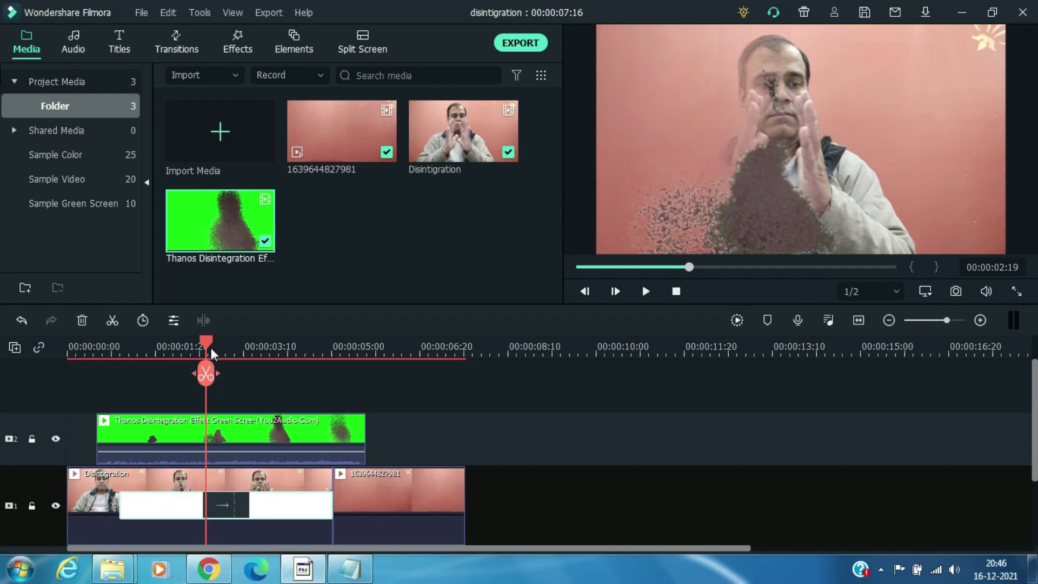
At 00:00:02:24, slightly enlarge the particle overlay and shift it over the vanishing side of the person, and play the result
mouse_move(209, 346)
left_mouse_down()
mouse_move(131, 349)
mouse_move(232, 345)
mouse_move(205, 348)
mouse_move(215, 345)
left_mouse_up()
left_click(762, 206)
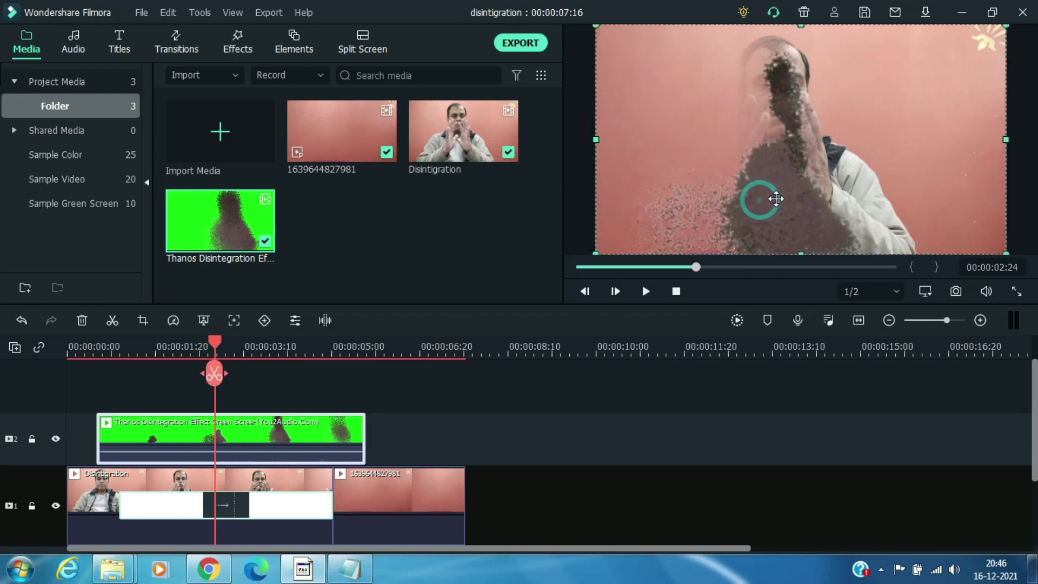
left_click_drag(767, 198, 741, 166)
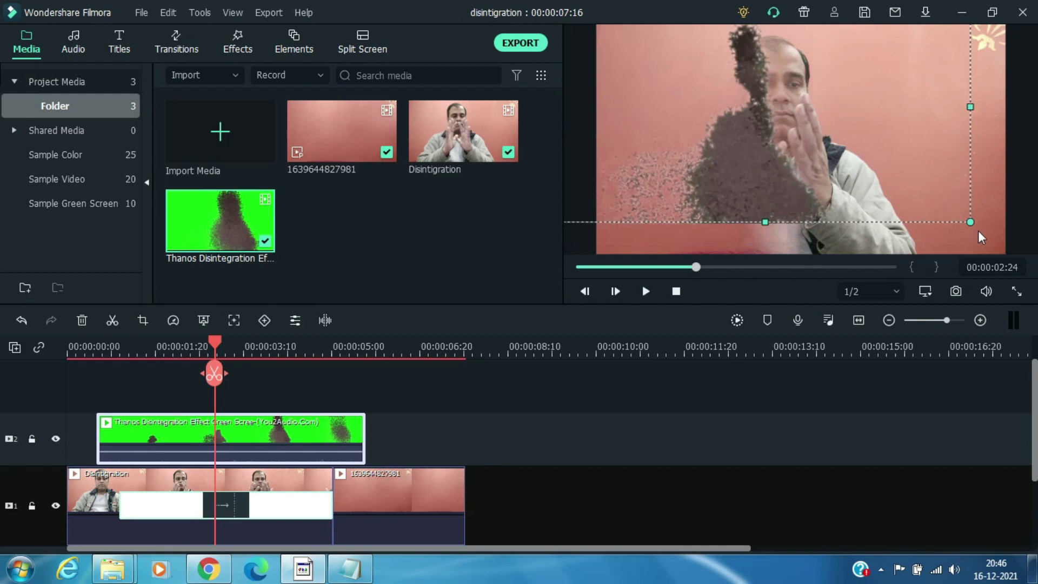
left_click_drag(971, 221, 999, 241)
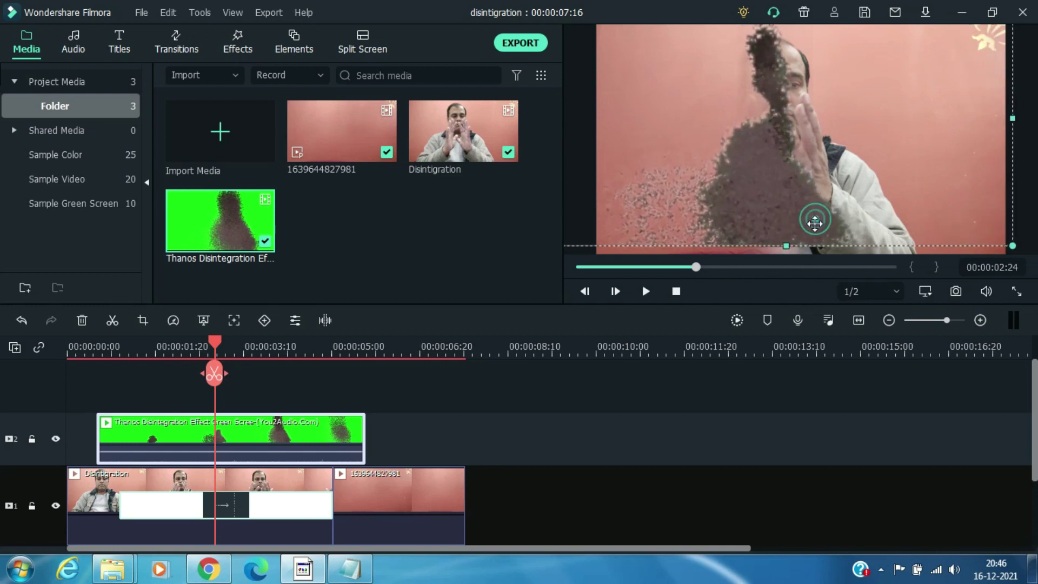
left_click_drag(814, 222, 809, 203)
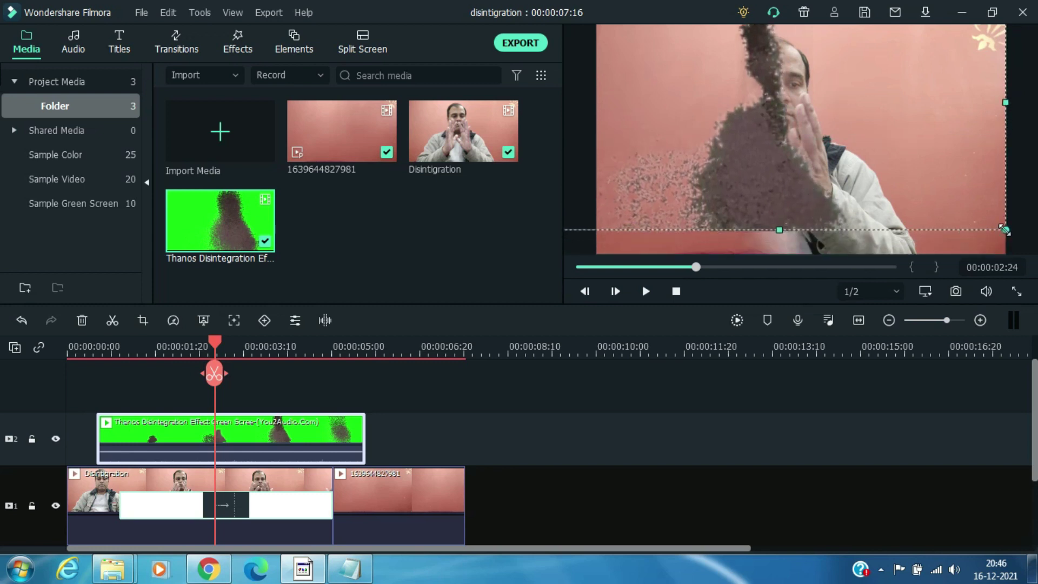
left_click_drag(1004, 230, 1013, 238)
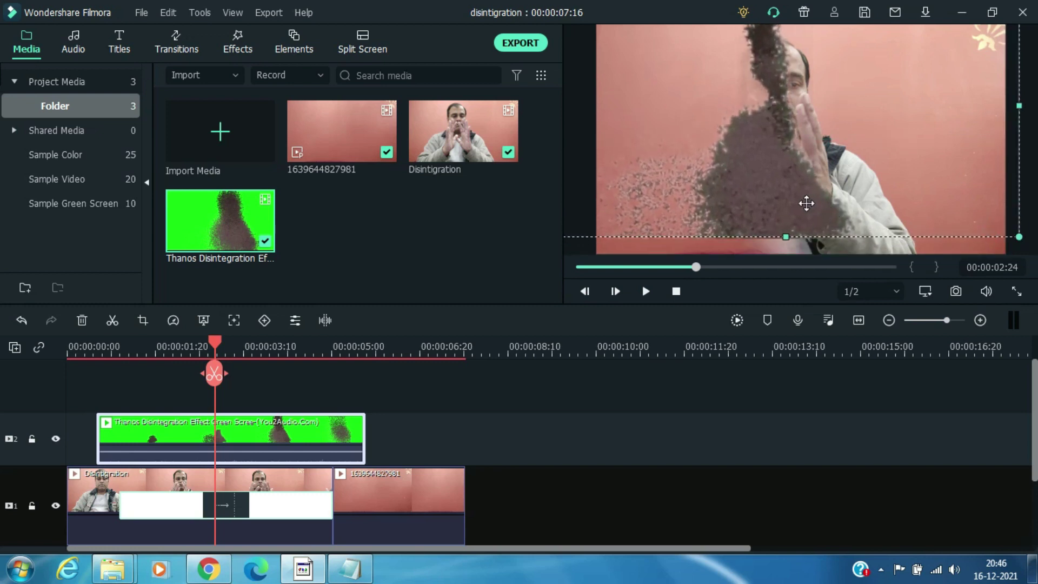
left_click_drag(807, 203, 801, 236)
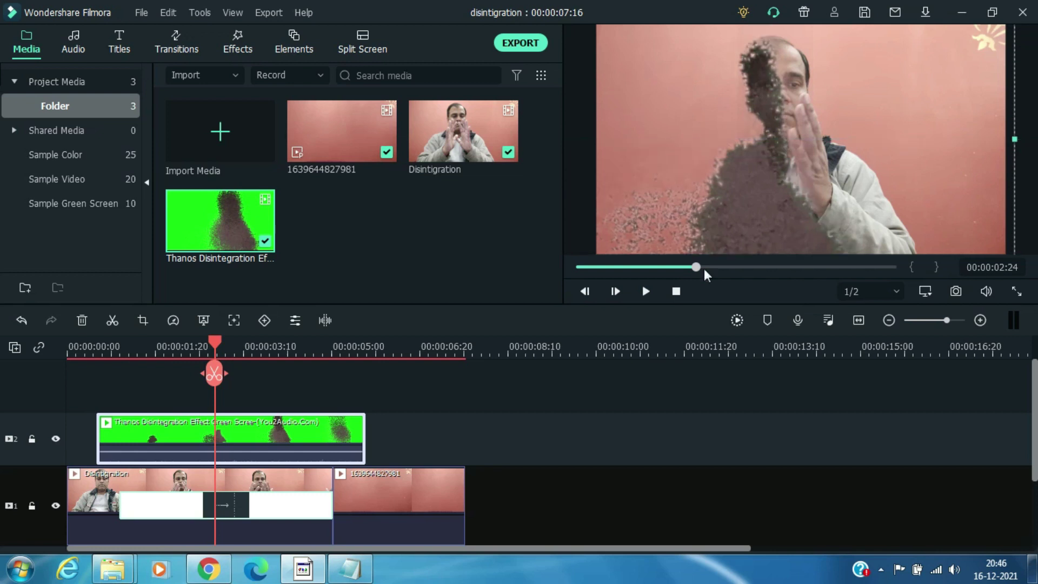
left_click(648, 289)
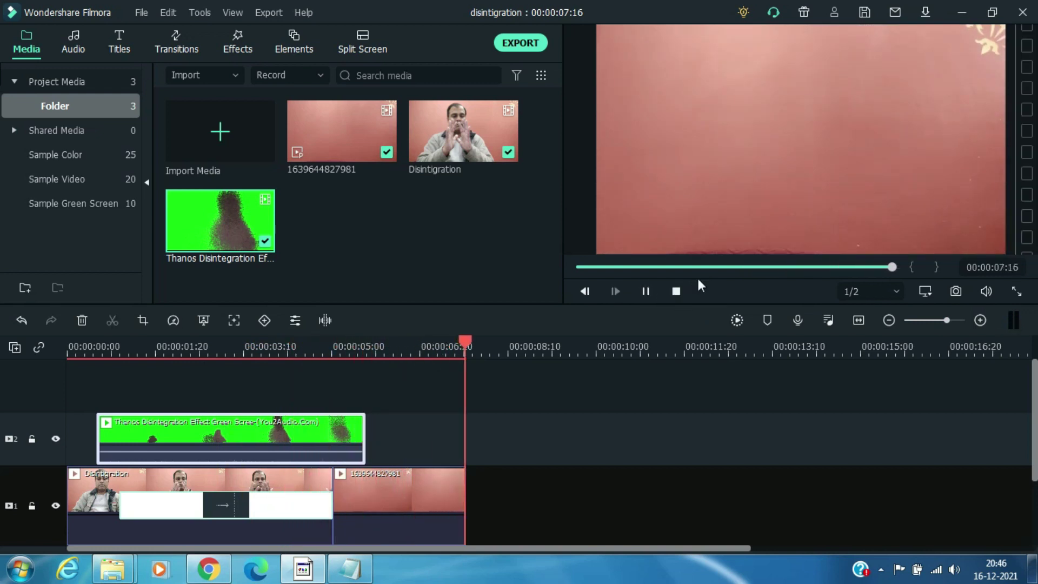
left_click(677, 291)
left_click(642, 289)
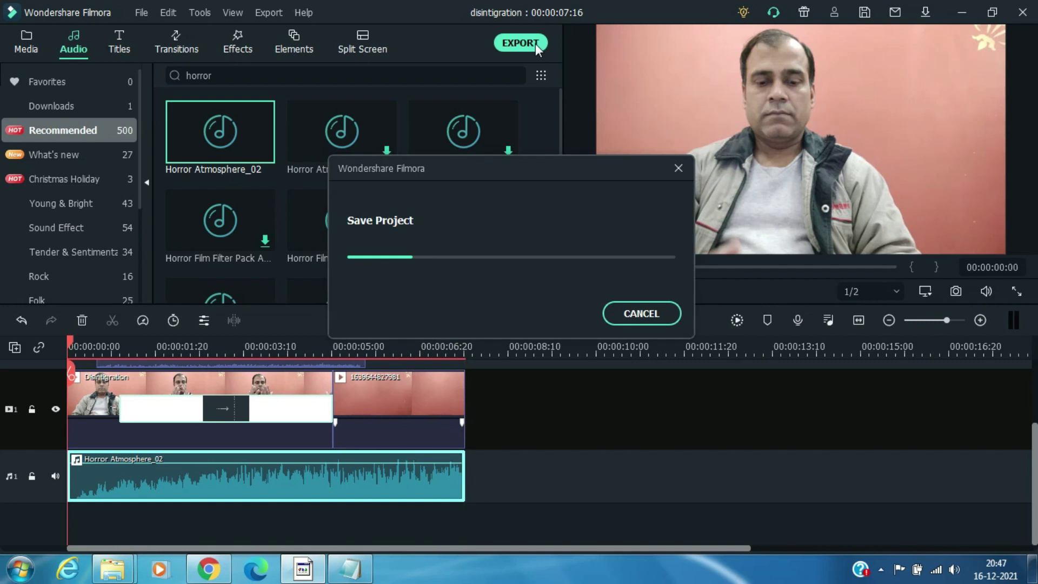
Export the finished project as disintigration-video.mp4 and close the export window once conversion is complete
left_click(535, 44)
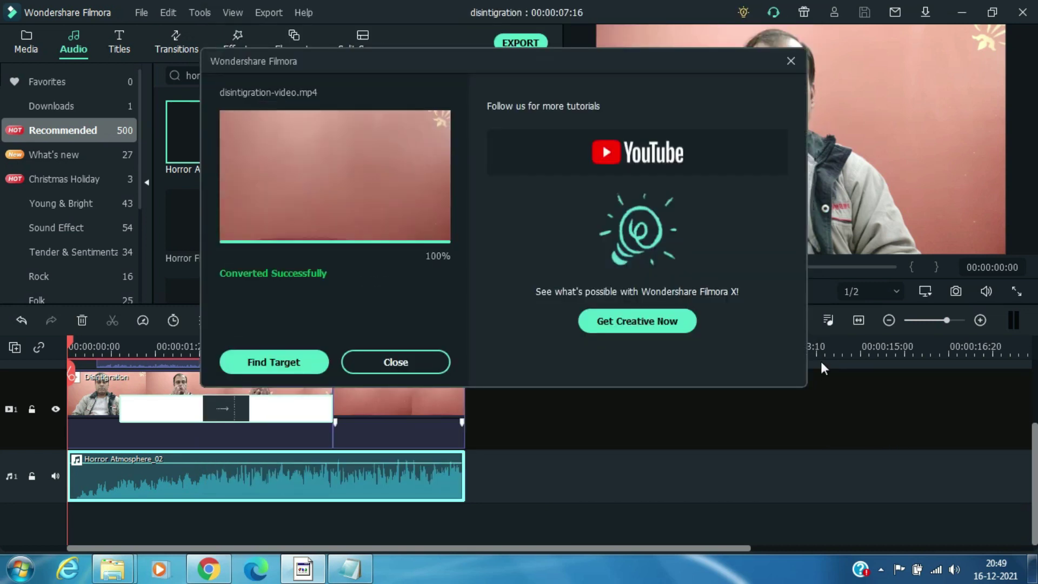
left_click(407, 361)
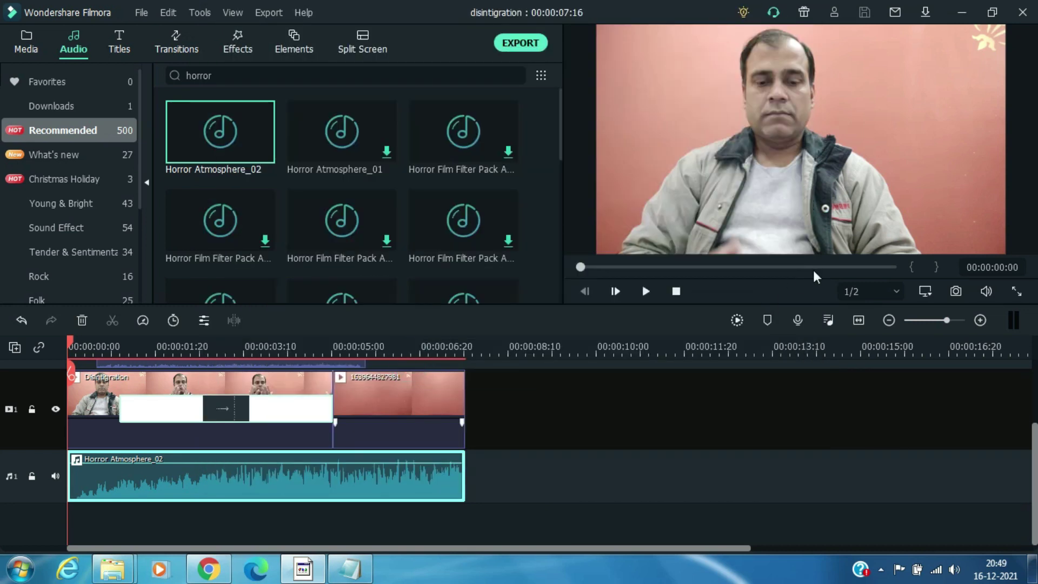